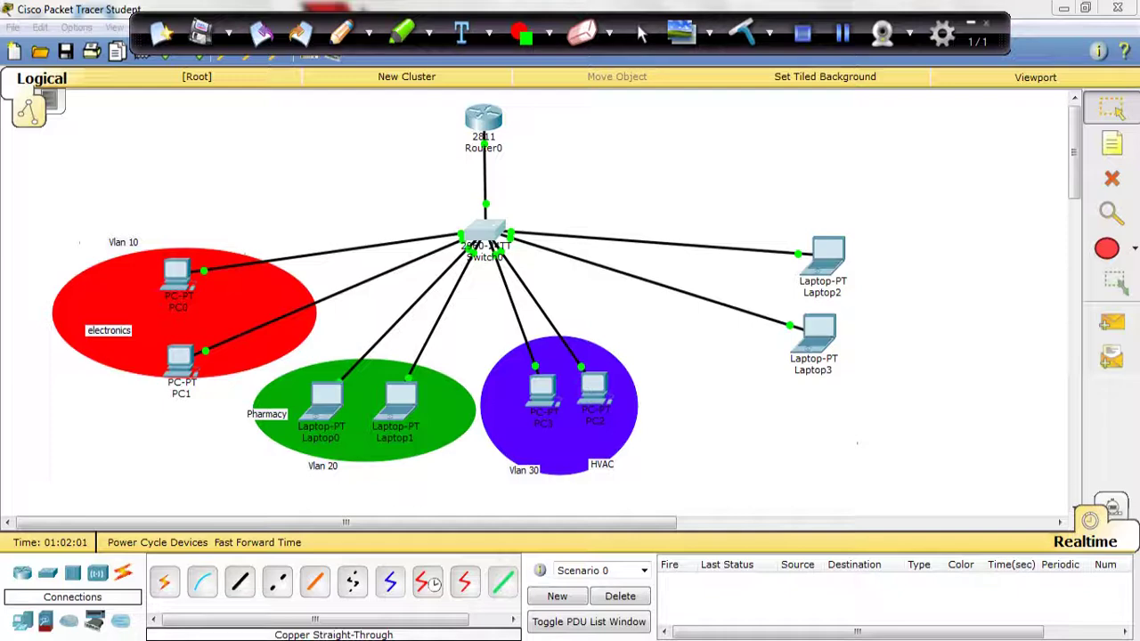
# Enter privileged mode in Router0's command-line interface and display the running configuration up to its FastEthernet interfaces with show run
pyautogui.click(484, 118)
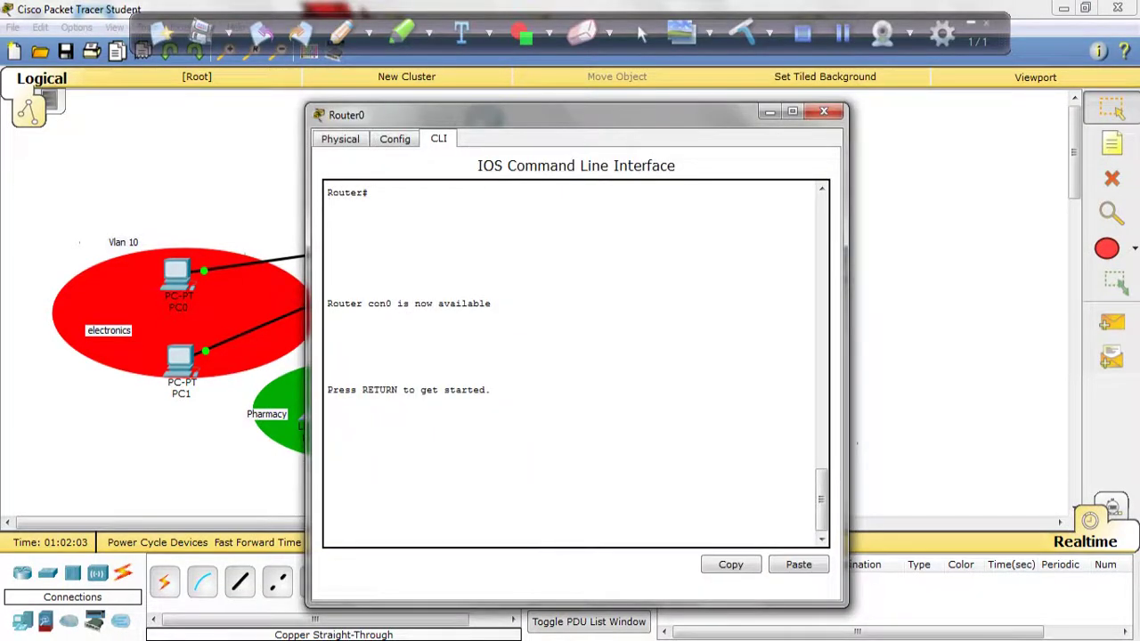
pyautogui.press('Return')
pyautogui.write('en')
pyautogui.press('Return')
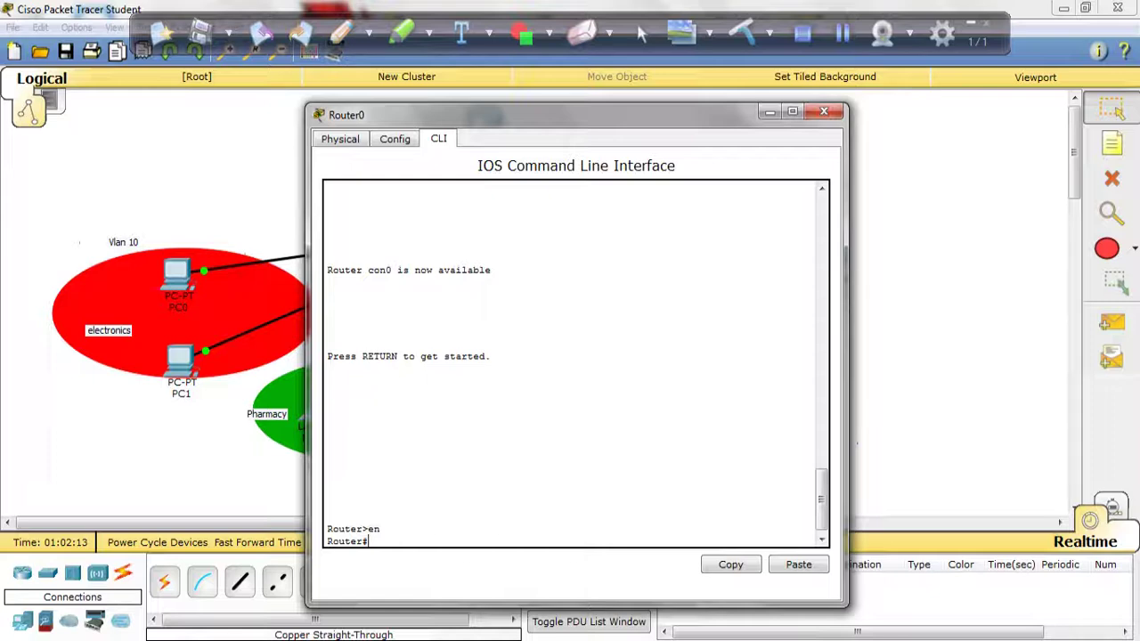
pyautogui.write('show run')
pyautogui.press('Return')
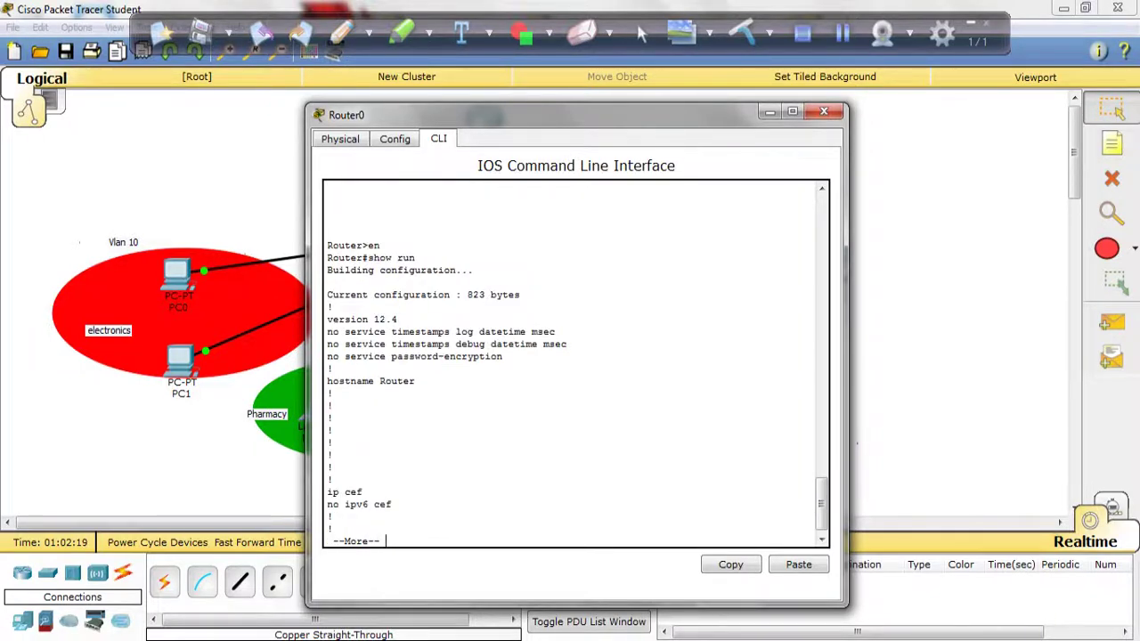
pyautogui.press('space')
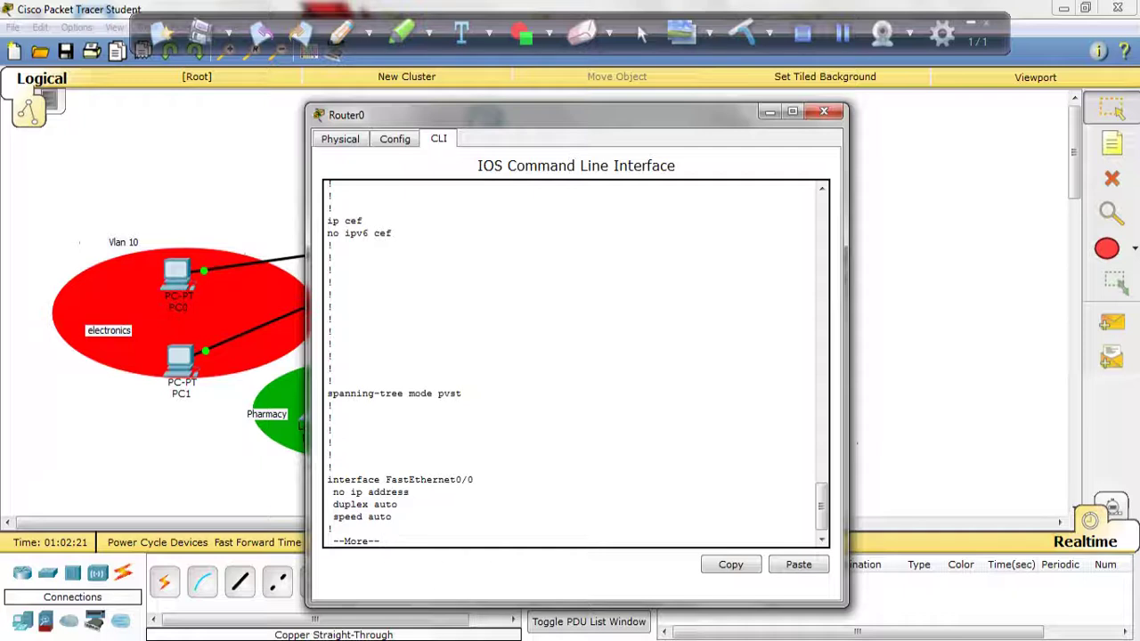
pyautogui.press('space')
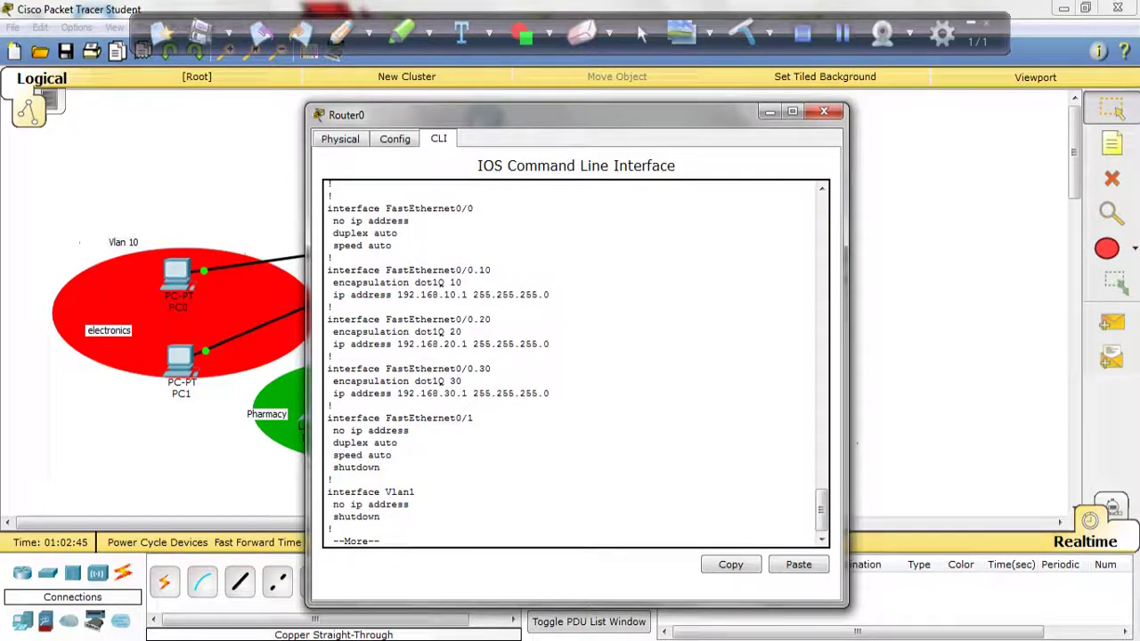
# Examine the IP addresses of Router0's subinterfaces FastEthernet0/0.10, 0/0.20 and 0/0.30, and page to the end of the running configuration
pyautogui.doubleClick(479, 368)
pyautogui.moveTo(456, 209); pyautogui.dragTo(474, 209)
pyautogui.moveTo(393, 295); pyautogui.dragTo(550, 295)
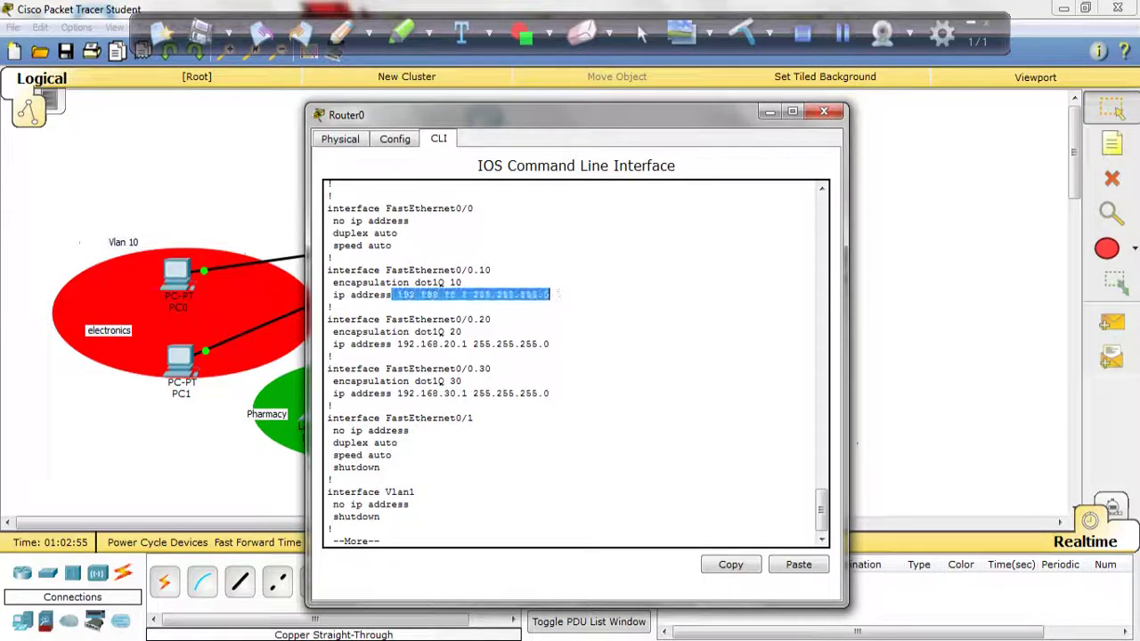
pyautogui.moveTo(398, 344); pyautogui.dragTo(337, 356)
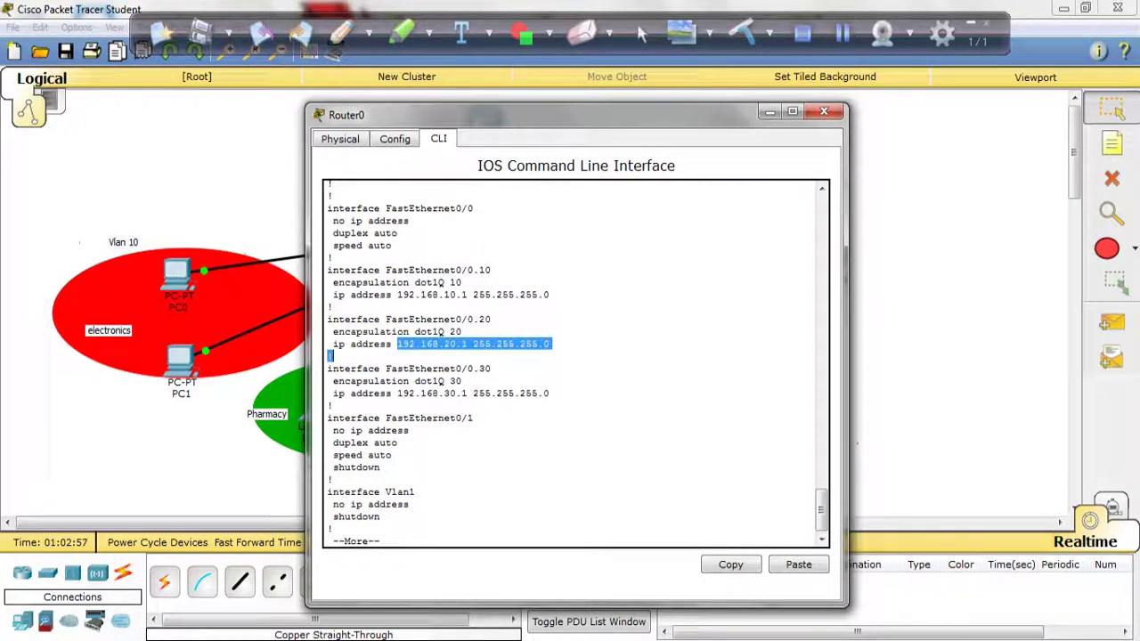
pyautogui.moveTo(398, 393); pyautogui.dragTo(331, 405)
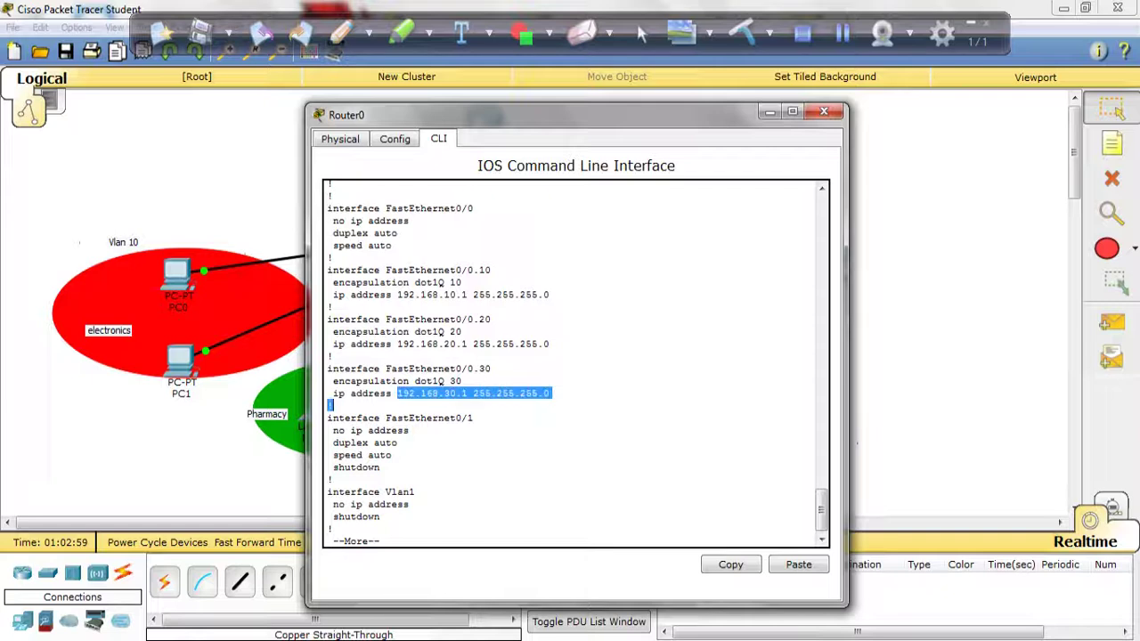
pyautogui.click(331, 406)
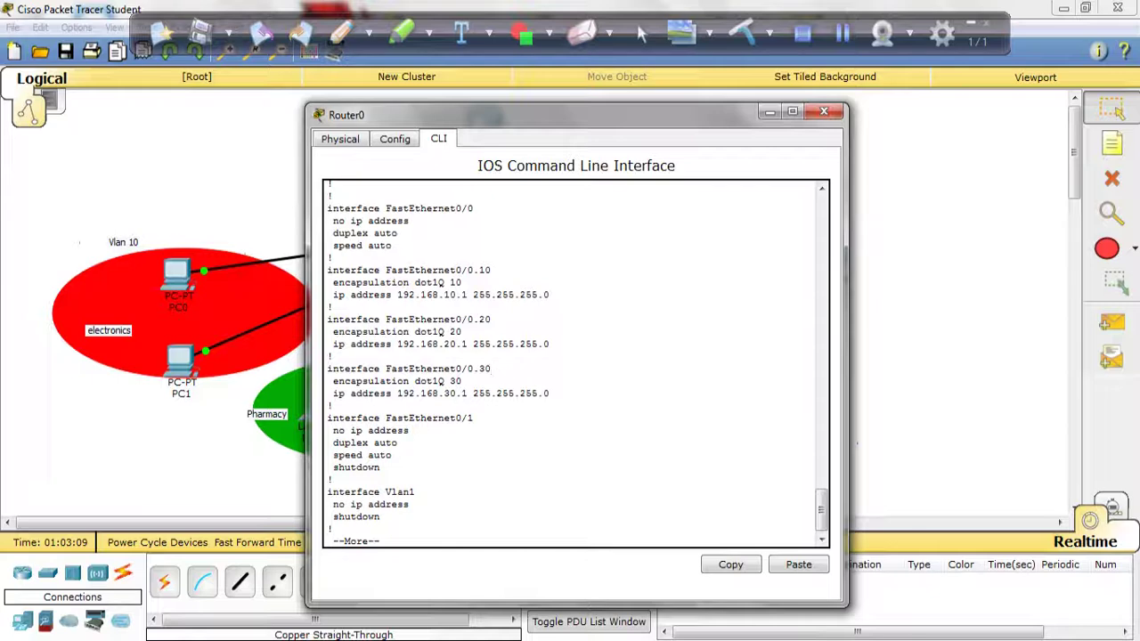
pyautogui.press('space')
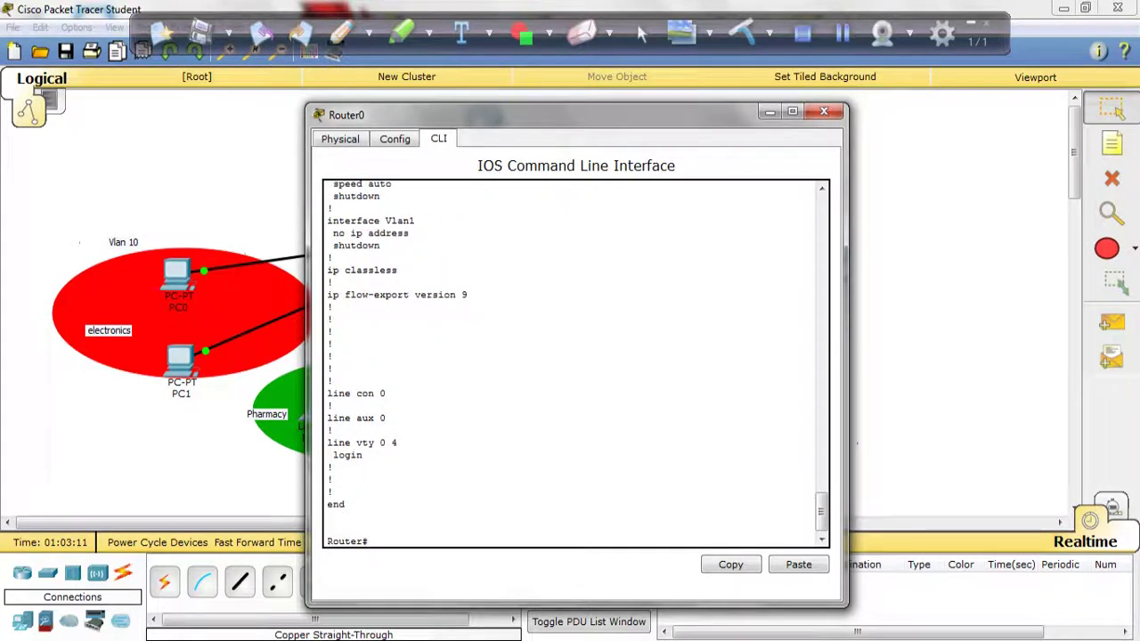
# Review the dot1Q encapsulation lines of Router0's three subinterfaces in the listed configuration, and close the router's window
pyautogui.scroll(10, 574, 364)
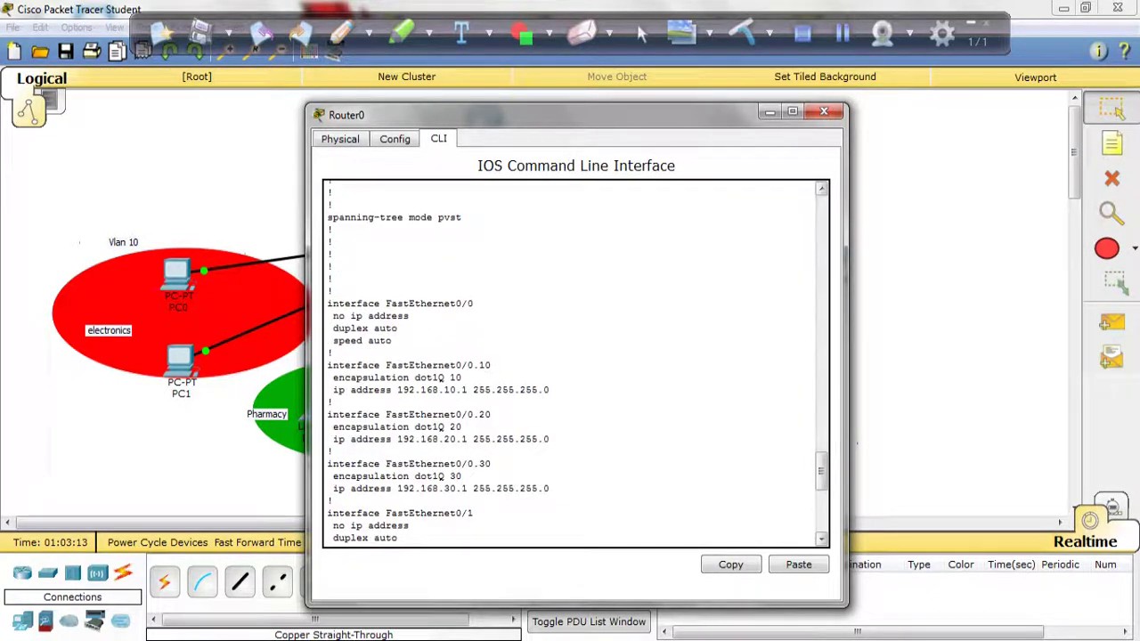
pyautogui.scroll(-10, 574, 364)
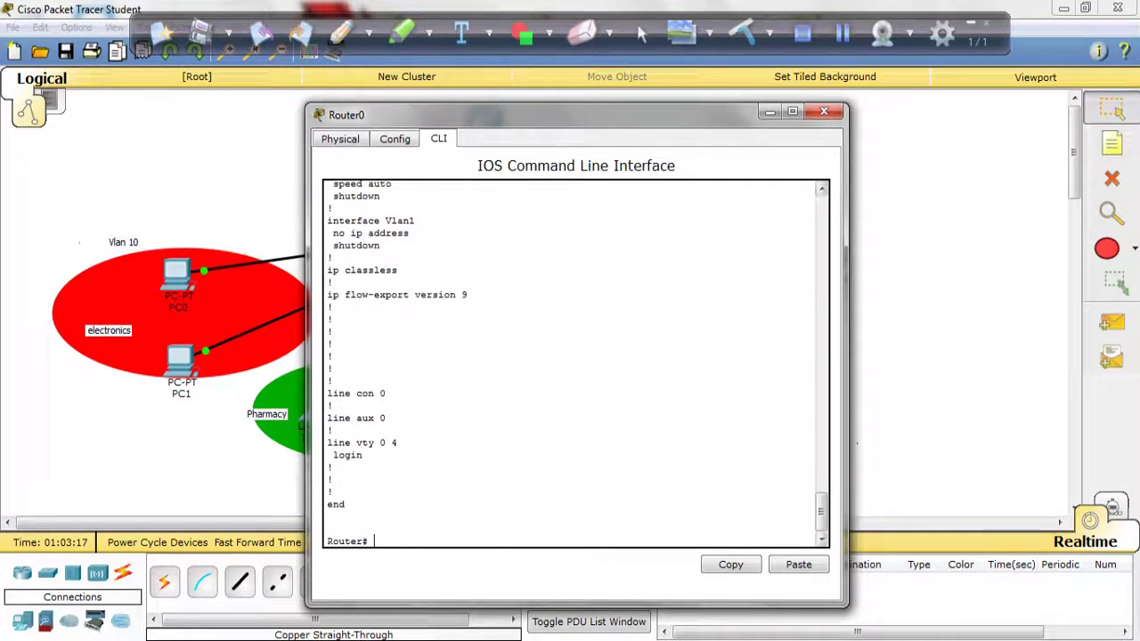
pyautogui.scroll(15, 574, 363)
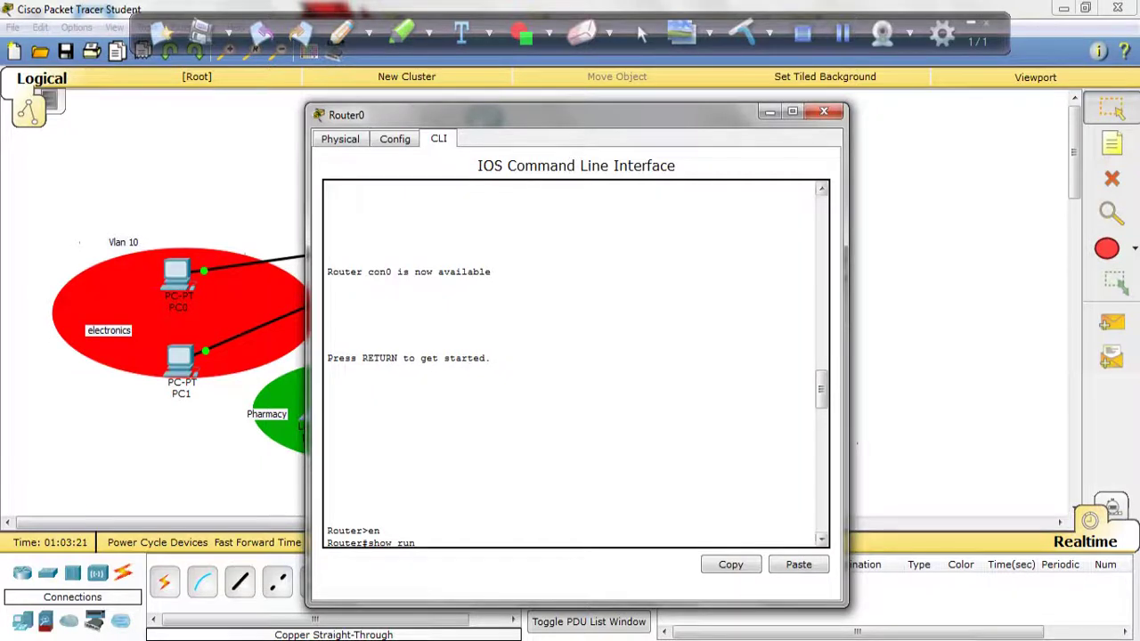
pyautogui.scroll(-8, 327, 456)
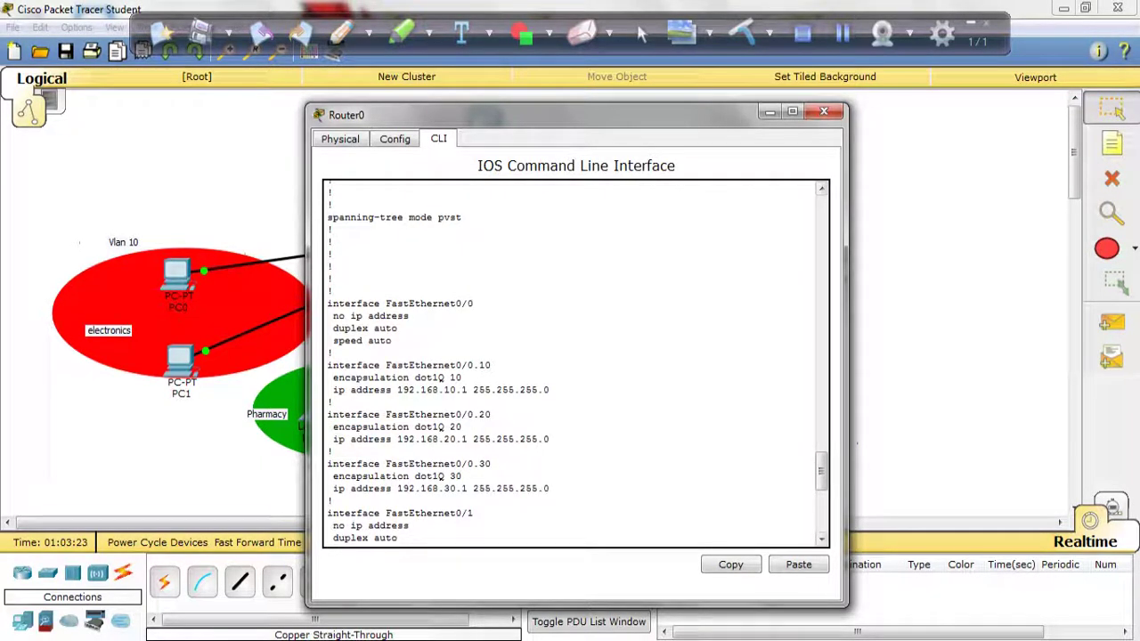
pyautogui.moveTo(333, 377); pyautogui.dragTo(434, 390)
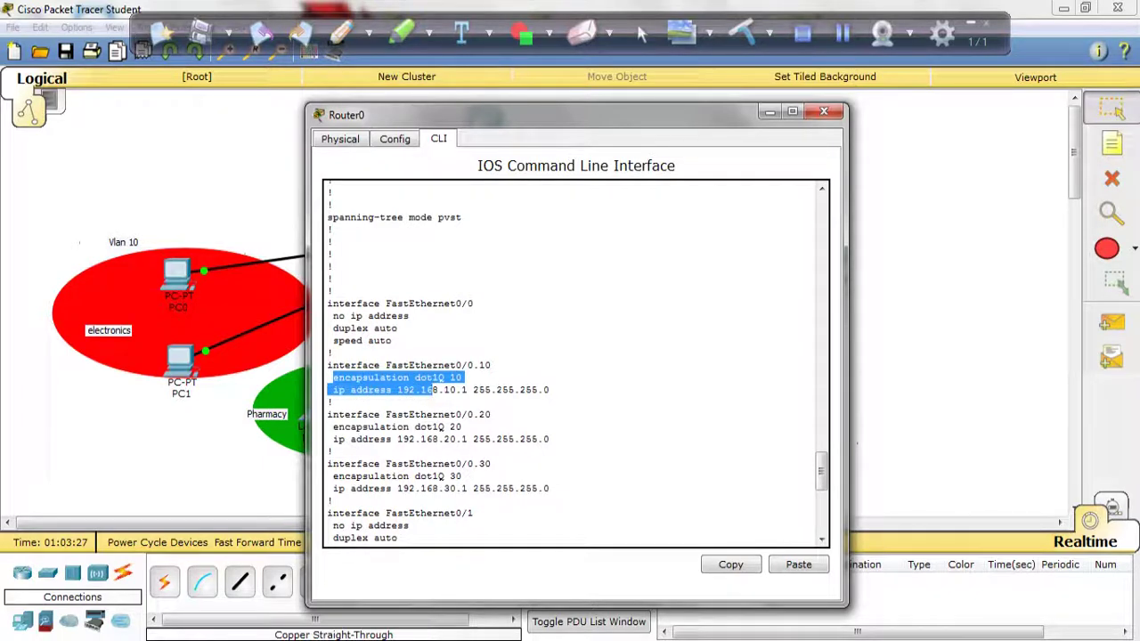
pyautogui.moveTo(333, 426); pyautogui.dragTo(473, 439)
pyautogui.moveTo(329, 476); pyautogui.dragTo(462, 477)
pyautogui.click(462, 476)
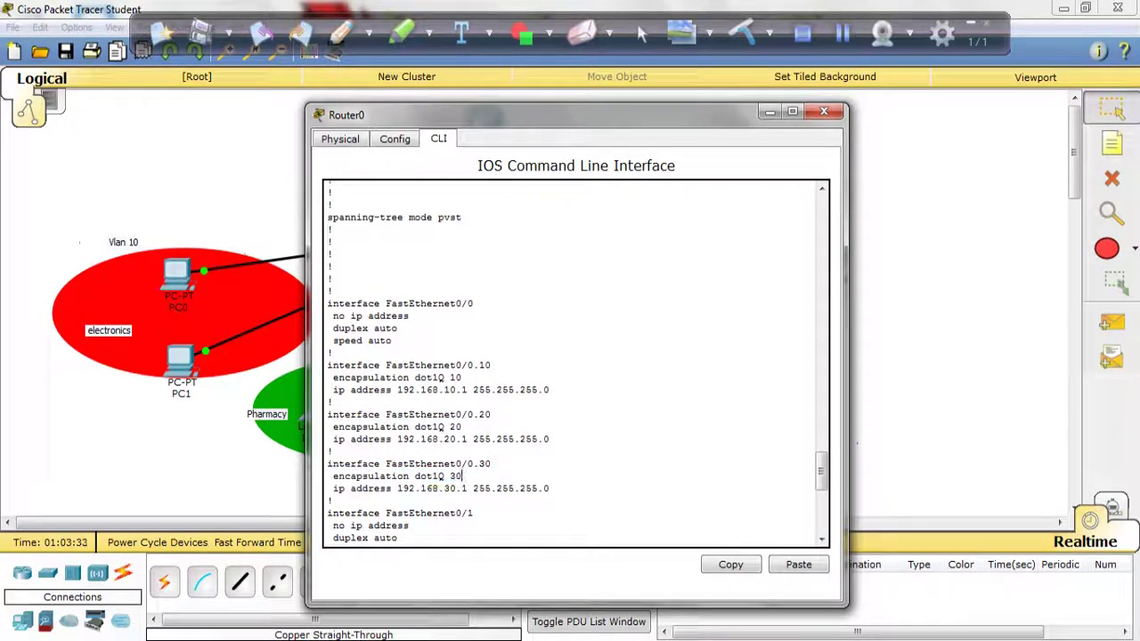
pyautogui.click(824, 111)
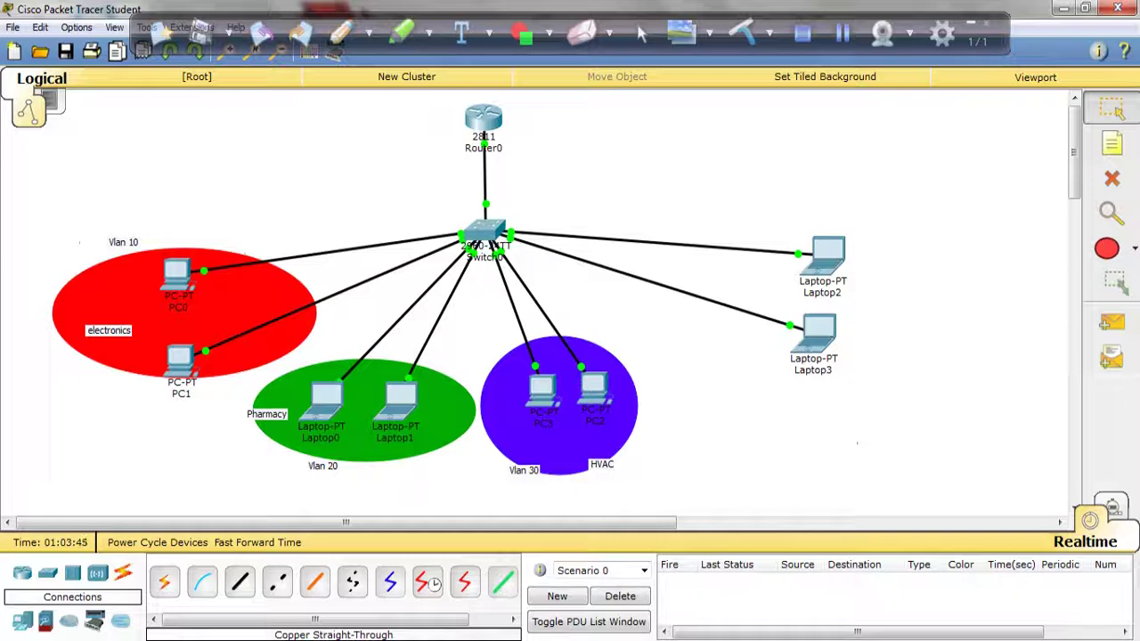
# Ping 192.168.10.7 from PC0's command prompt to test connectivity within Vlan 10, and close the PC's window
pyautogui.moveTo(186, 266)
pyautogui.click(176, 274)
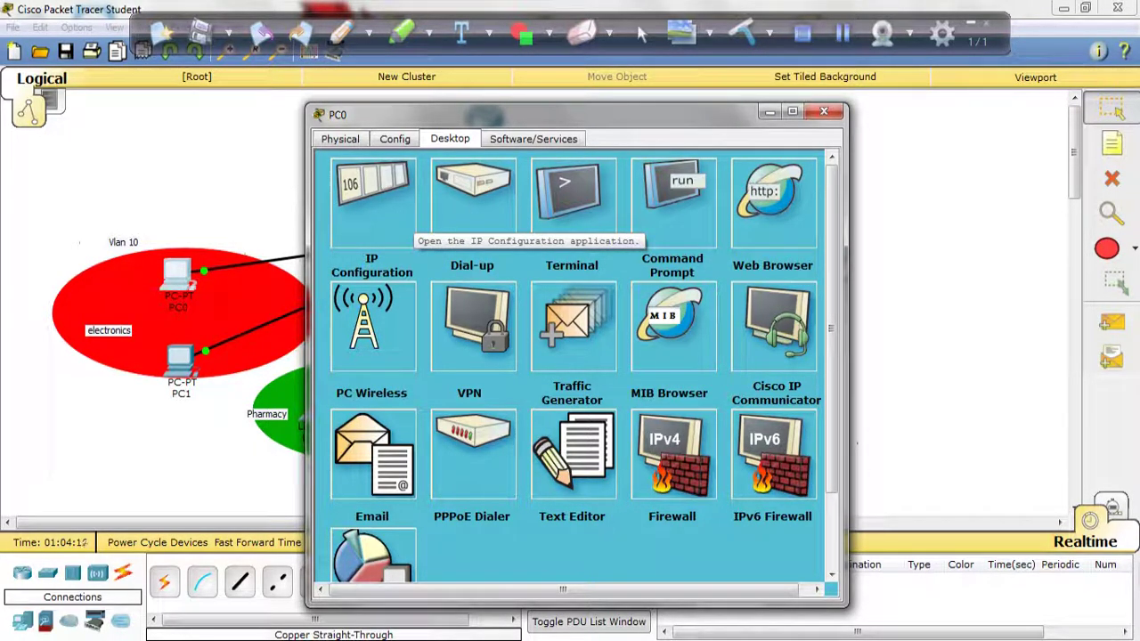
pyautogui.click(673, 191)
pyautogui.press('Return')
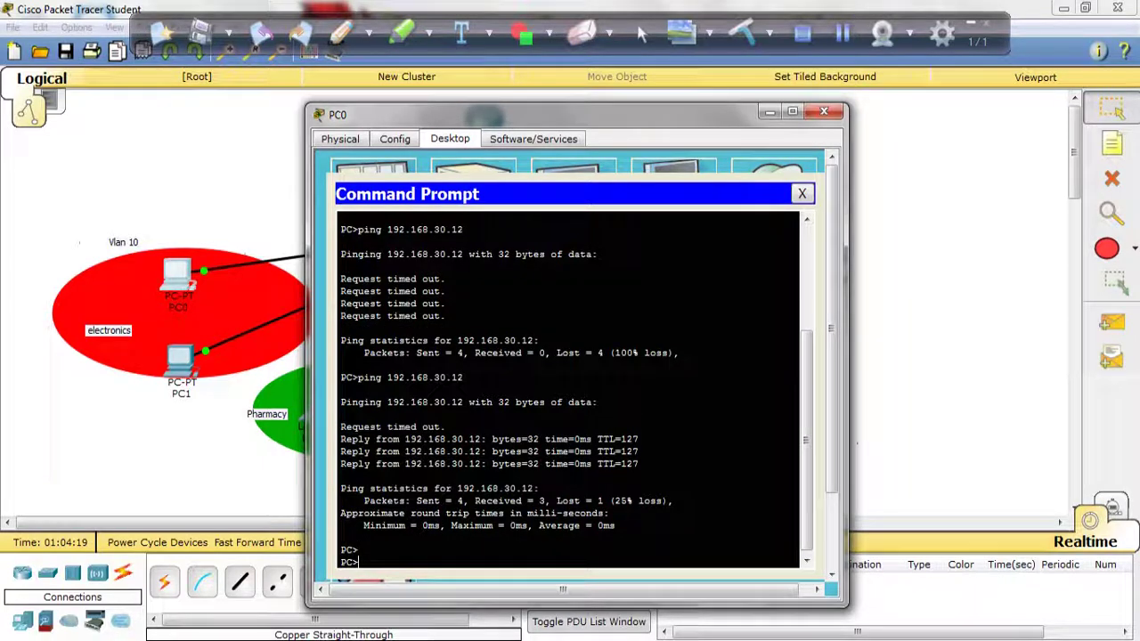
pyautogui.click(824, 112)
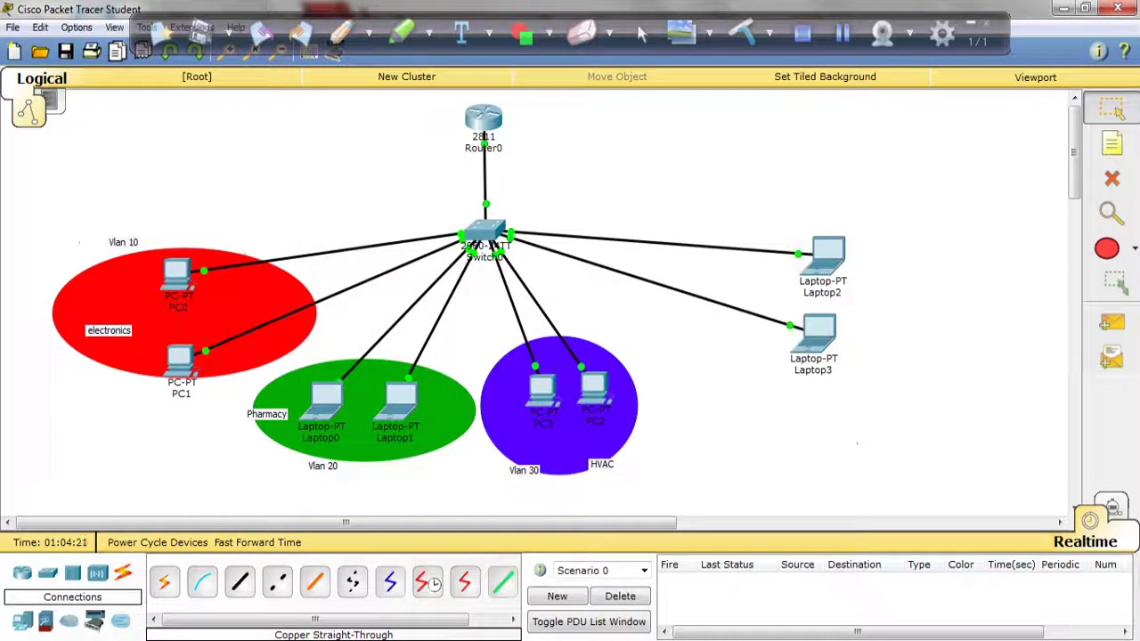
pyautogui.moveTo(178, 363)
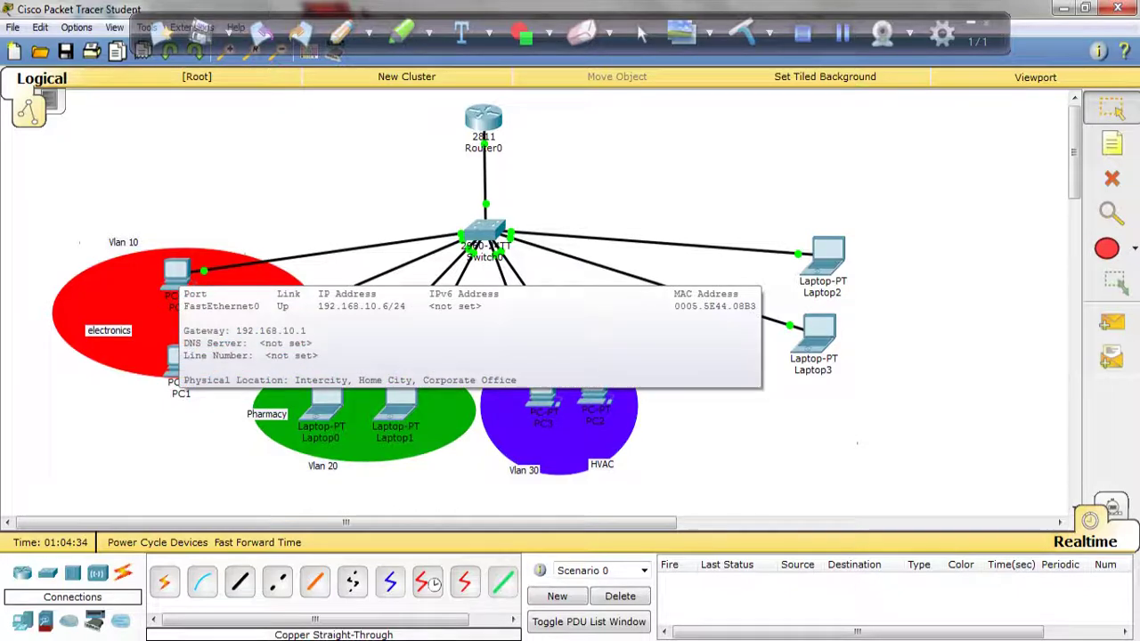
pyautogui.click(177, 278)
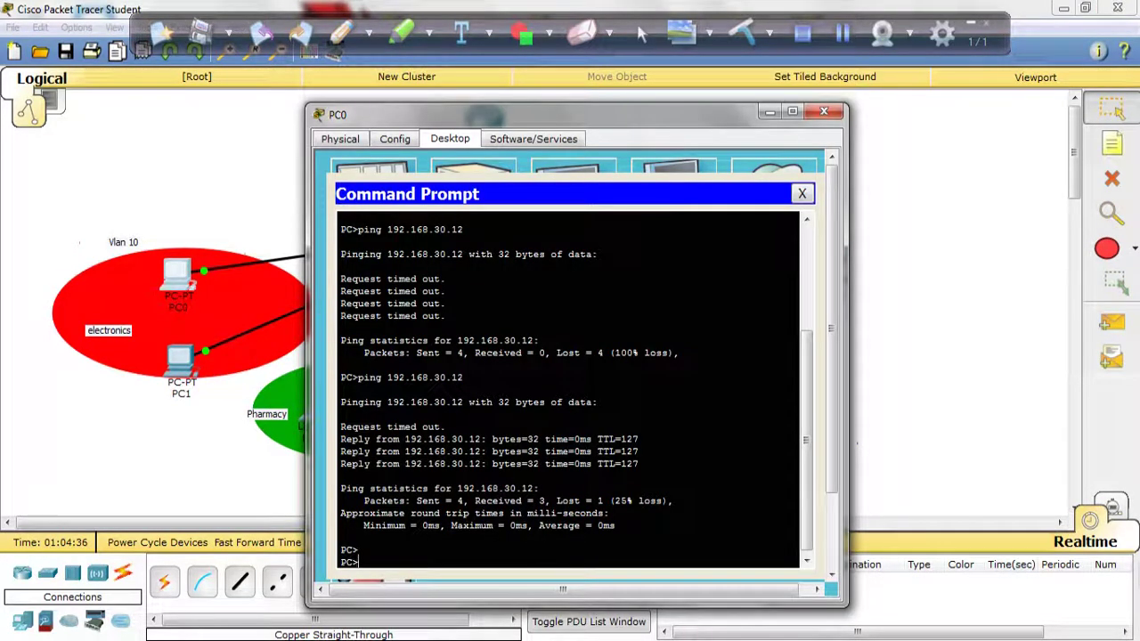
pyautogui.write('ping')
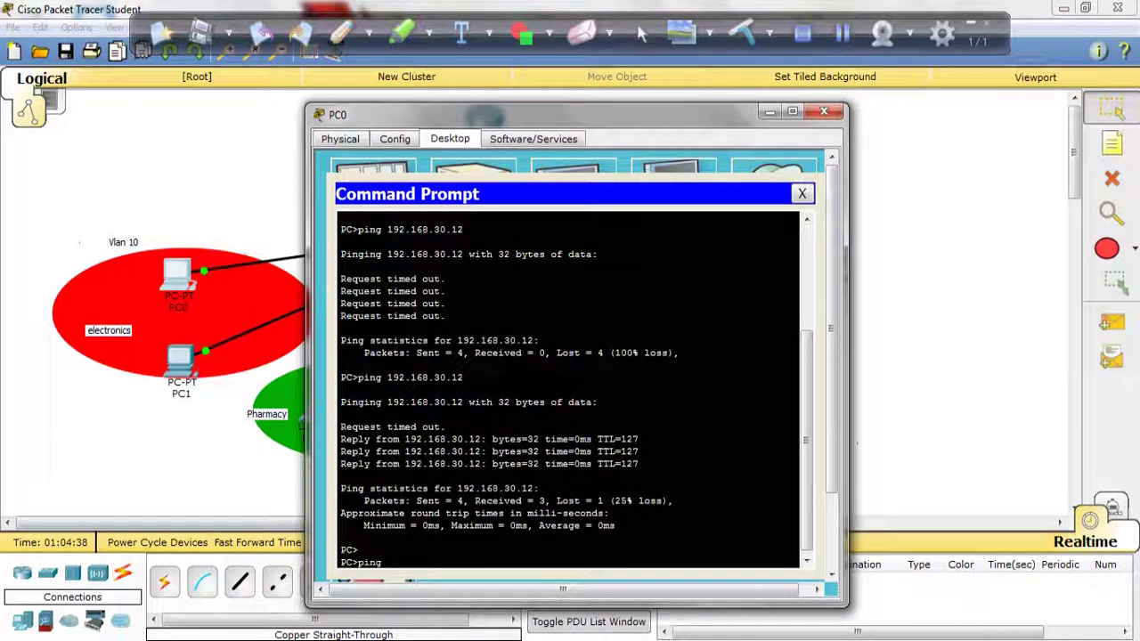
pyautogui.write(' 192.168.10.7')
pyautogui.press('Return')
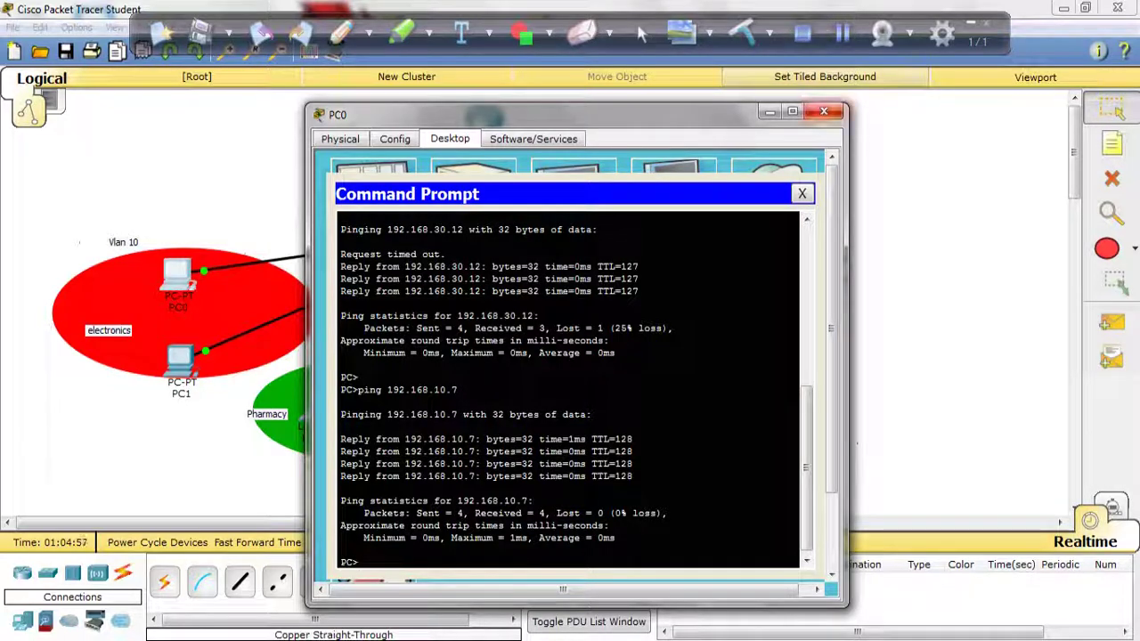
pyautogui.click(824, 111)
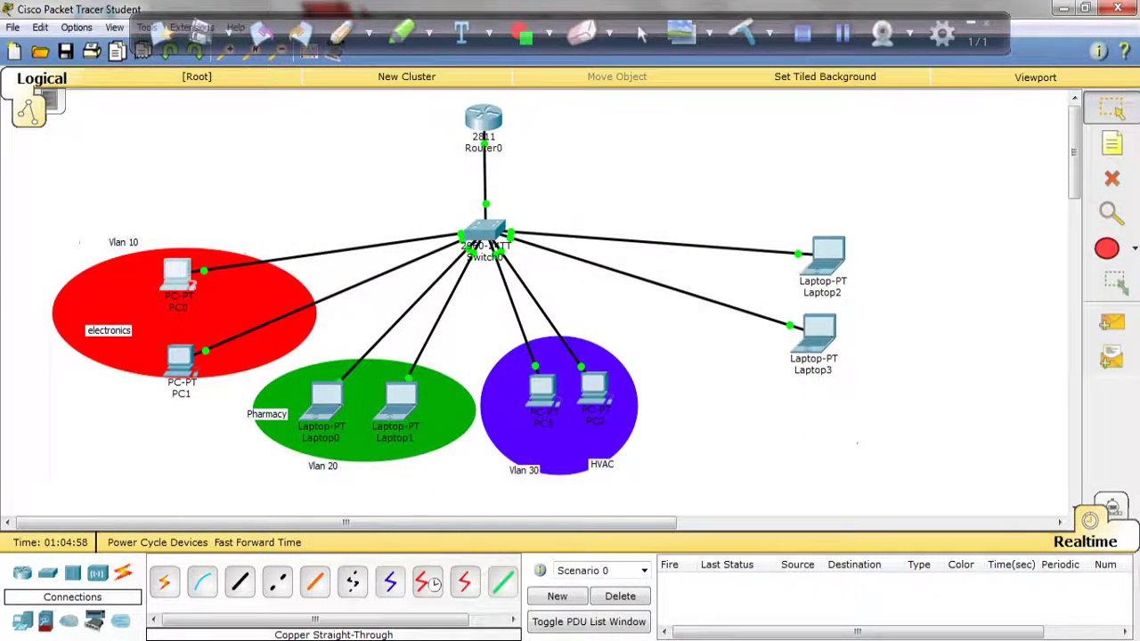
pyautogui.moveTo(331, 399)
pyautogui.click(177, 272)
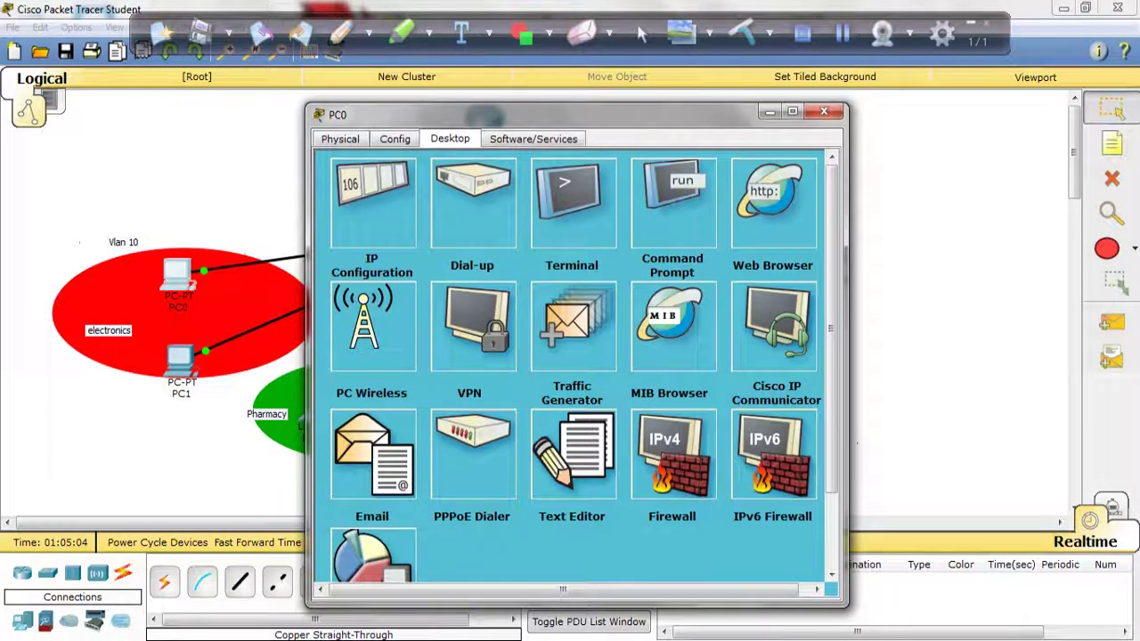
pyautogui.click(674, 203)
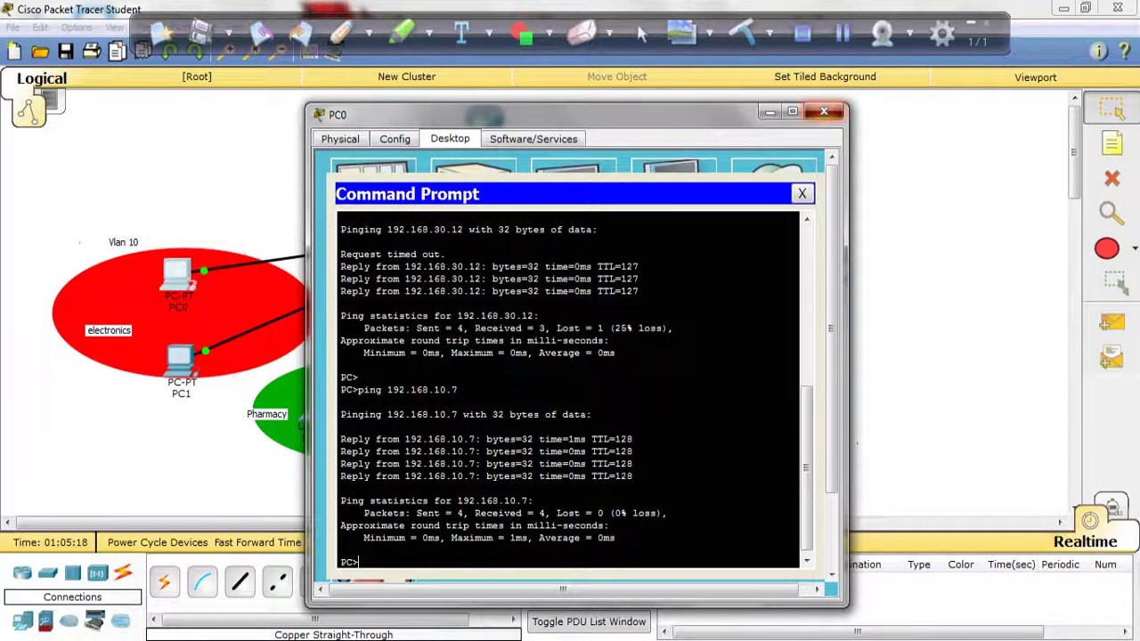
pyautogui.click(824, 112)
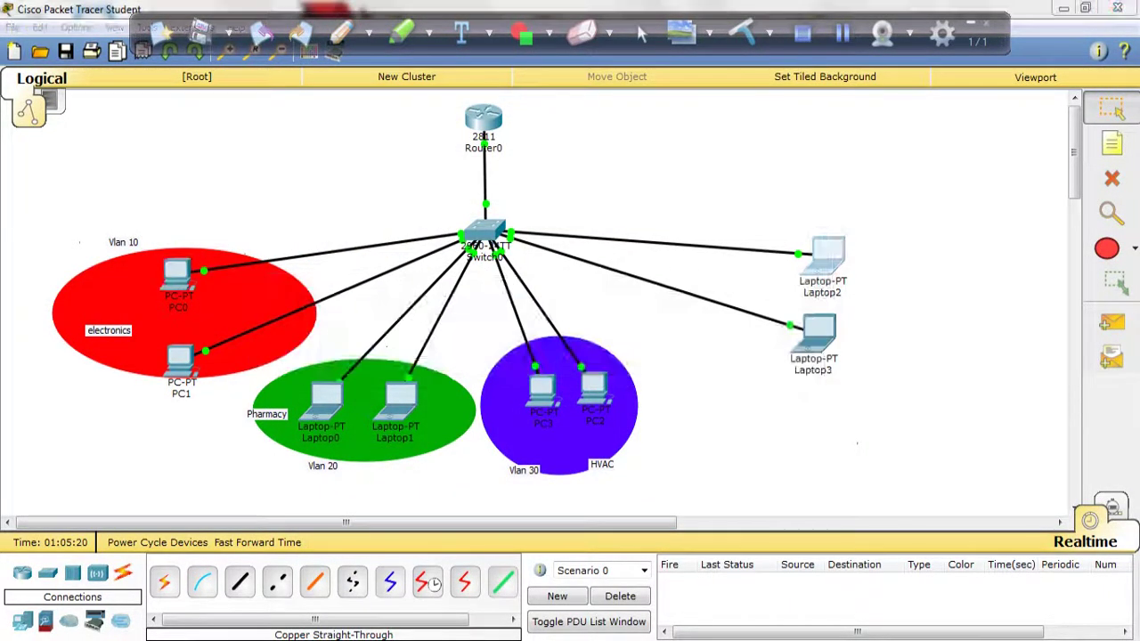
# Check the static IP address, subnet mask and default gateway in Laptop2's IP configuration, and close its window
pyautogui.click(824, 256)
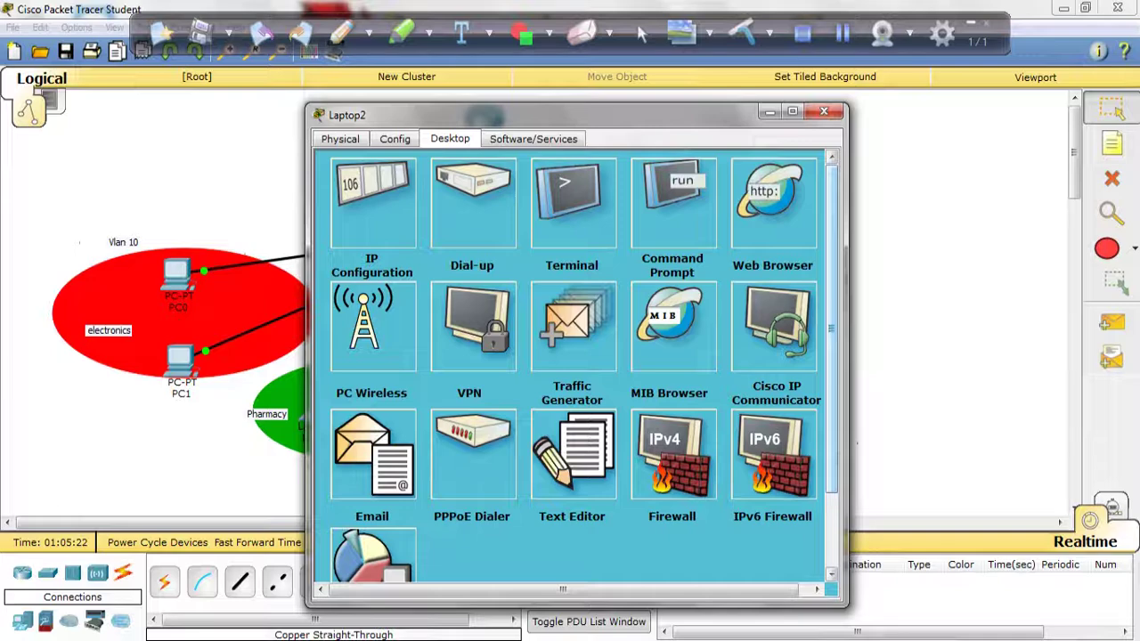
pyautogui.click(824, 112)
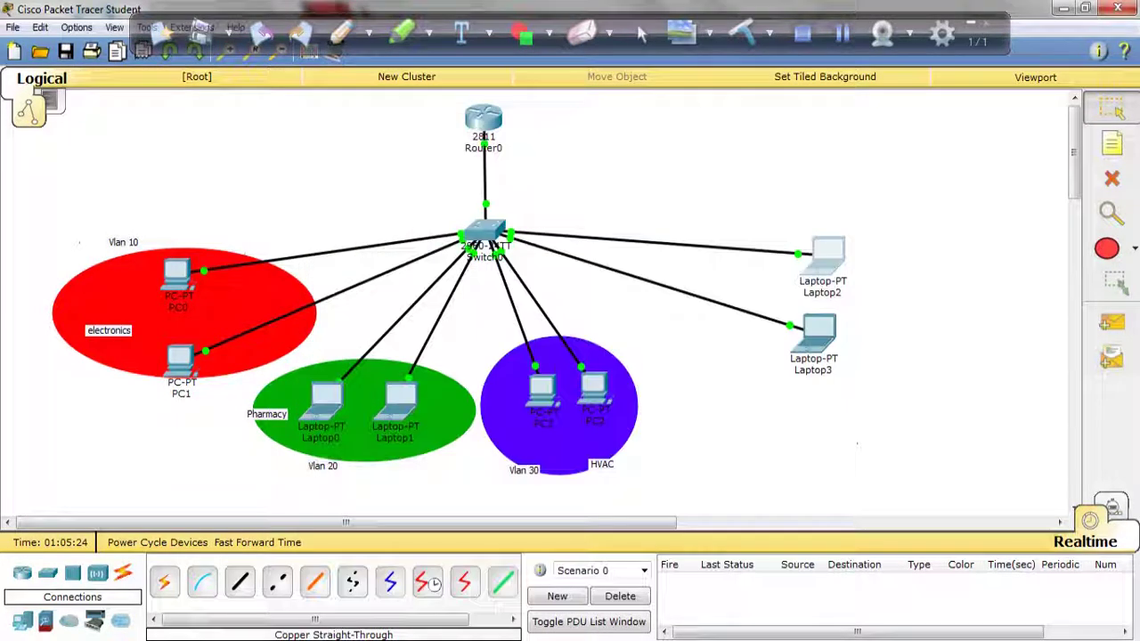
pyautogui.moveTo(828, 256)
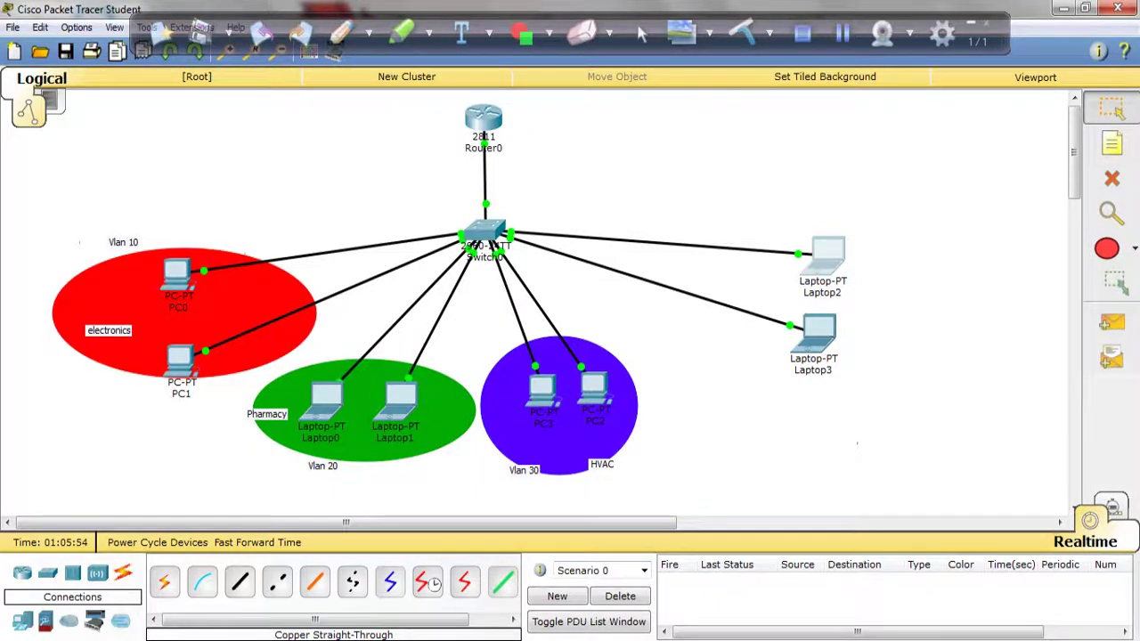
pyautogui.moveTo(591, 359)
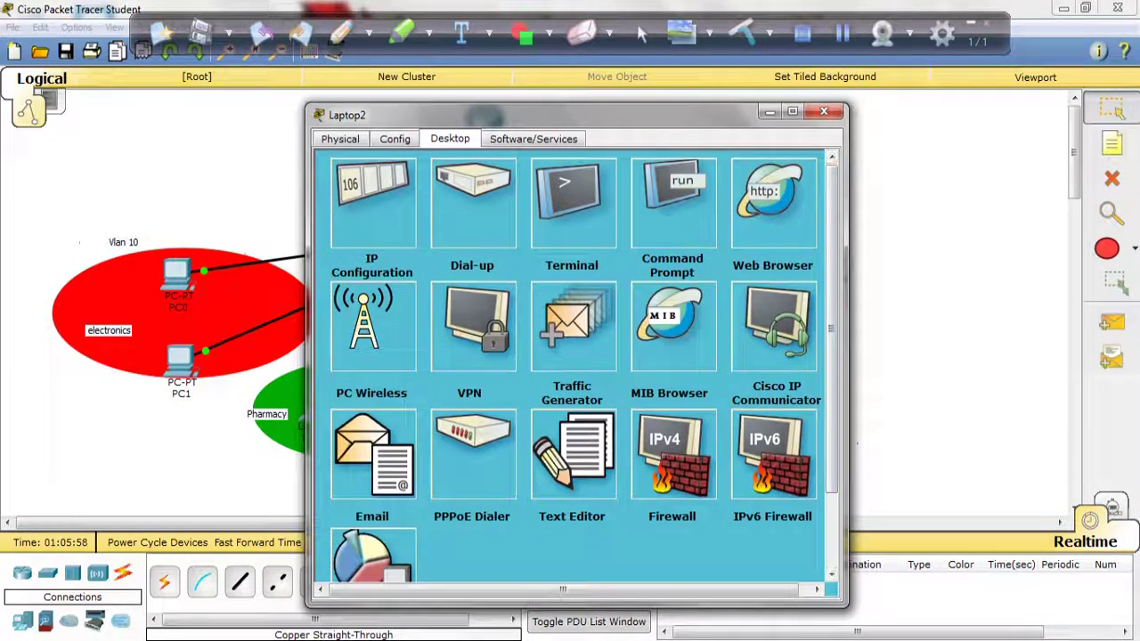
pyautogui.click(367, 214)
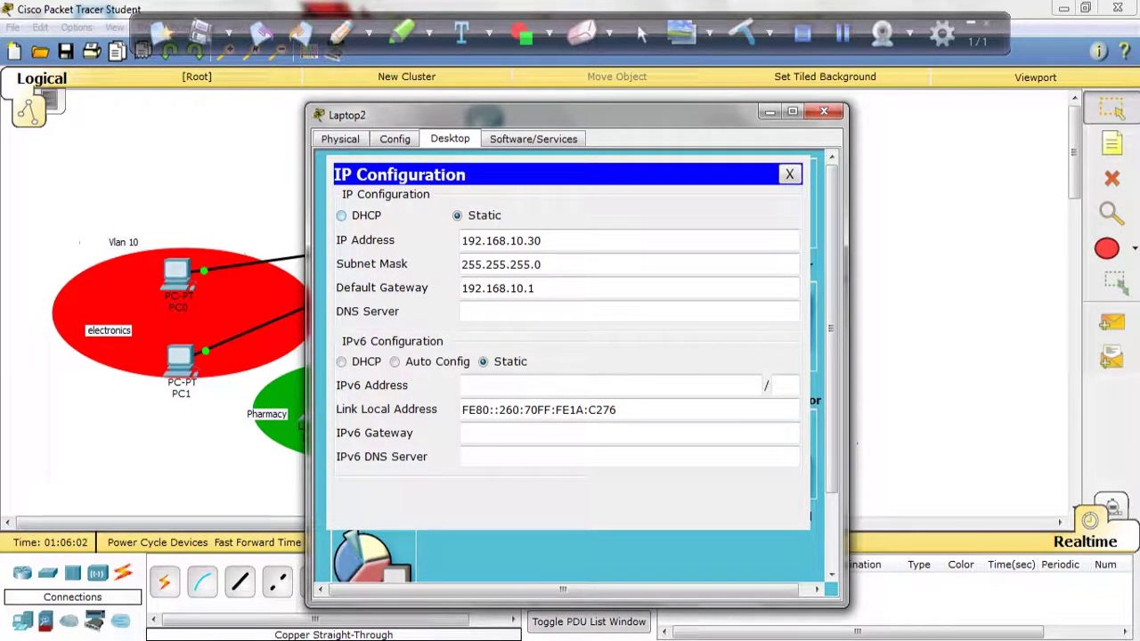
pyautogui.click(822, 114)
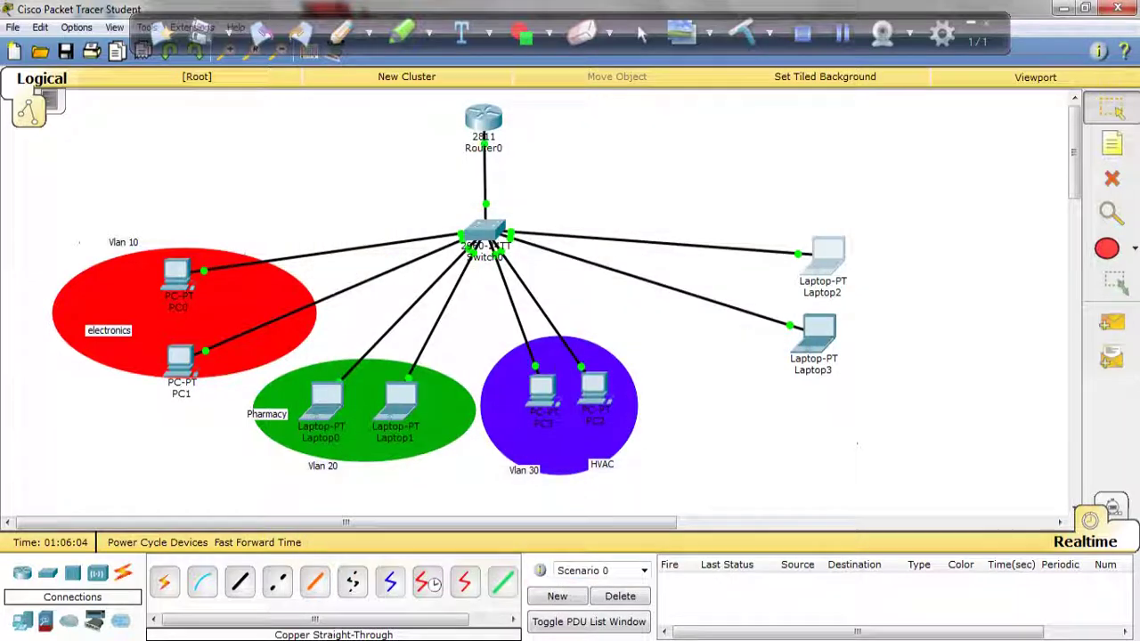
# Open Switch0's command line and enter privileged and then global configuration mode with en and config t
pyautogui.click(484, 236)
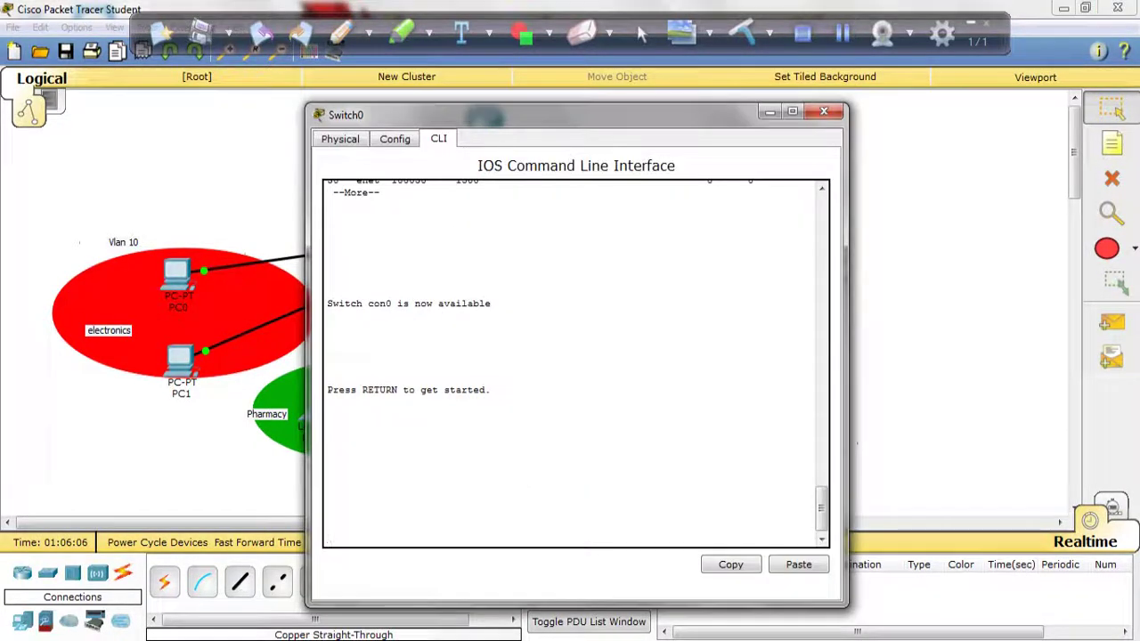
pyautogui.press('Return')
pyautogui.write('en')
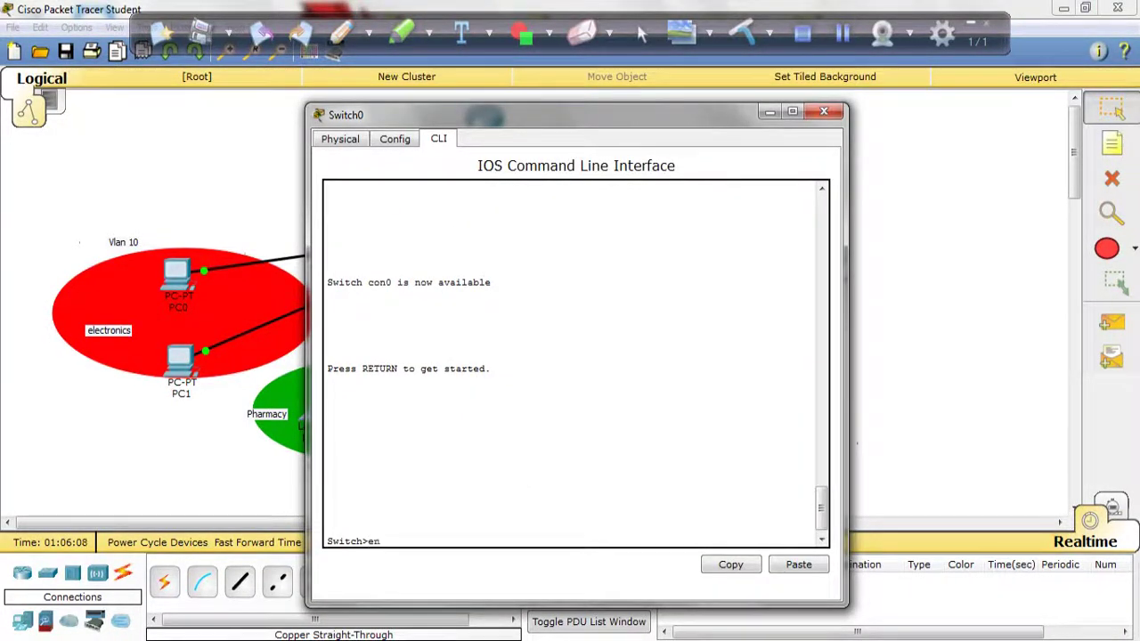
pyautogui.press('Return')
pyautogui.write('config t')
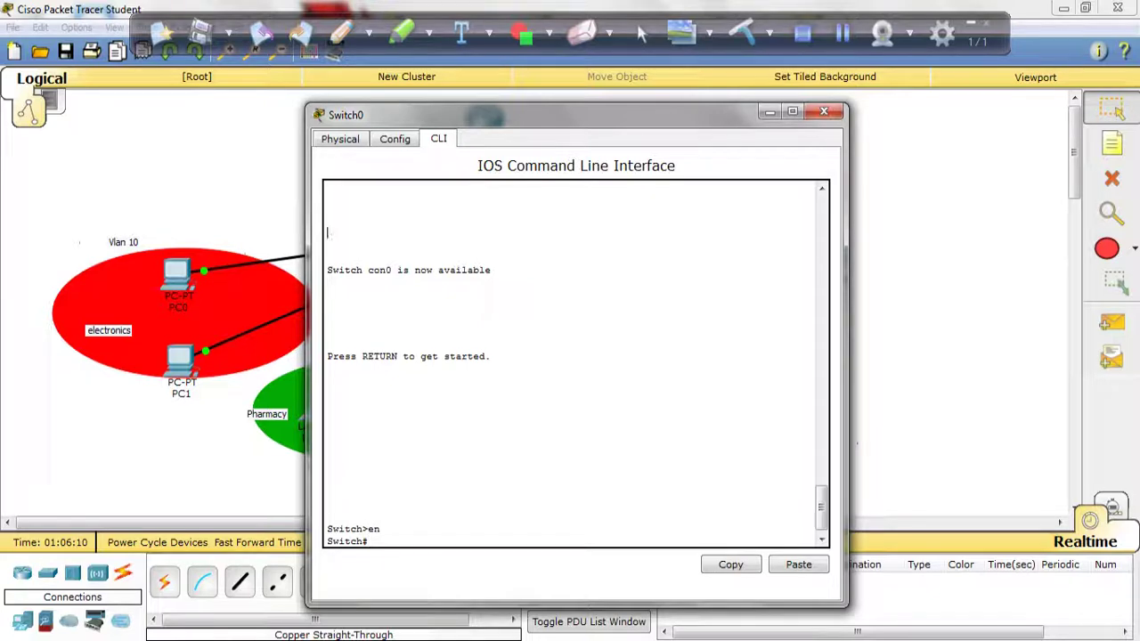
pyautogui.press('Return')
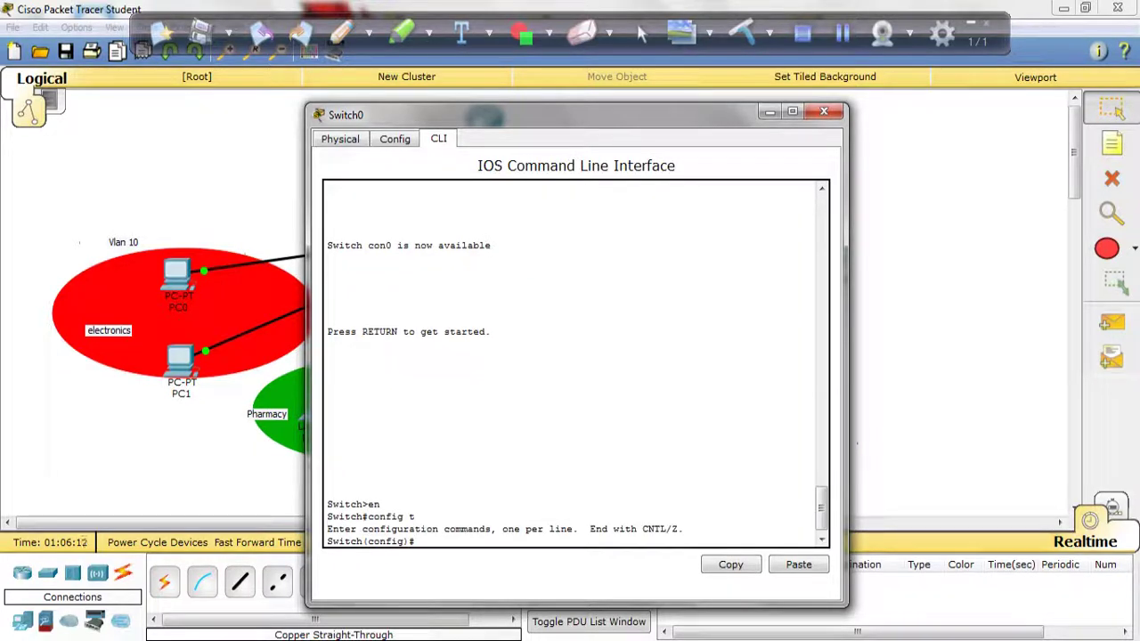
# Look up the switch port that connects Laptop2 in the topology, and enter interface configuration for fa0/8
pyautogui.write('ex')
pyautogui.press('BackSpace')
pyautogui.press('BackSpace')
pyautogui.write('int')
pyautogui.click(769, 111)
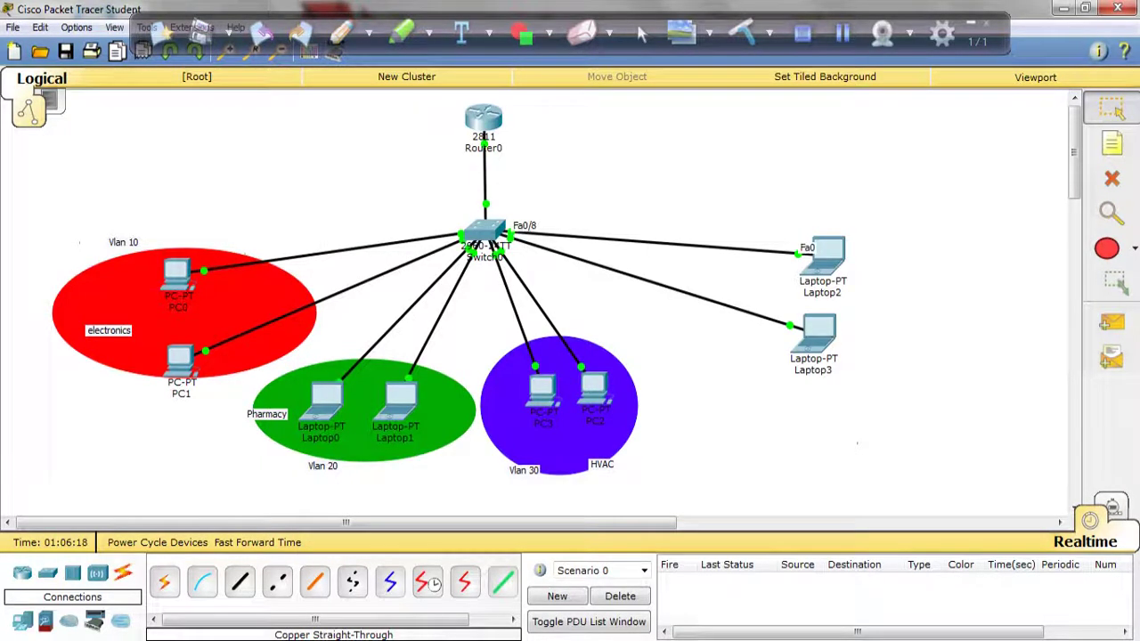
pyautogui.click(387, 640)
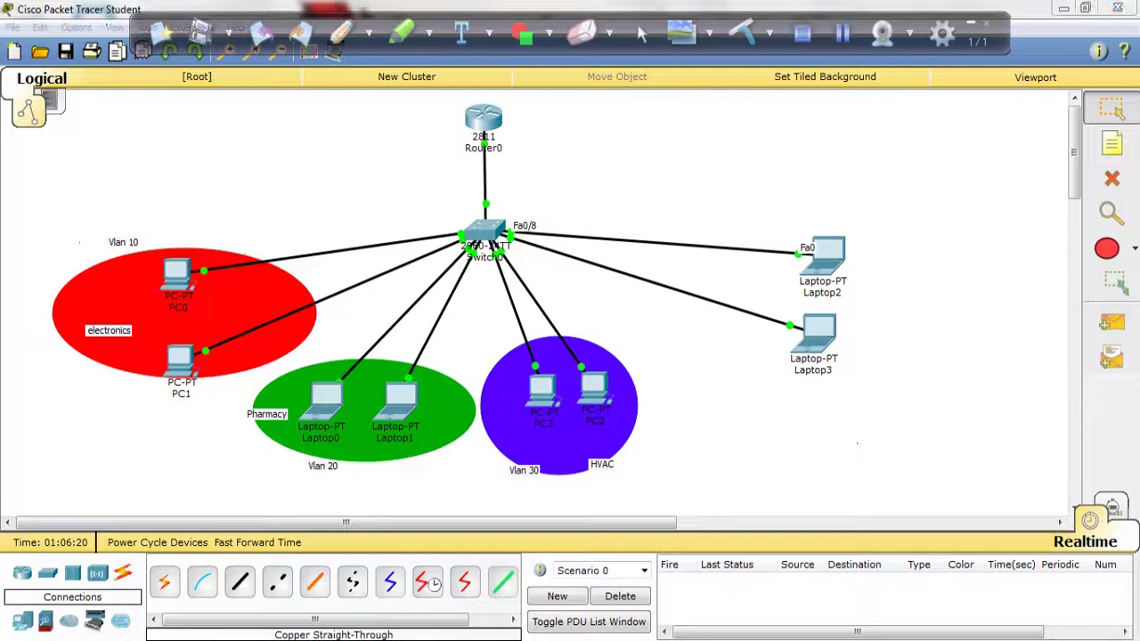
pyautogui.click(475, 565)
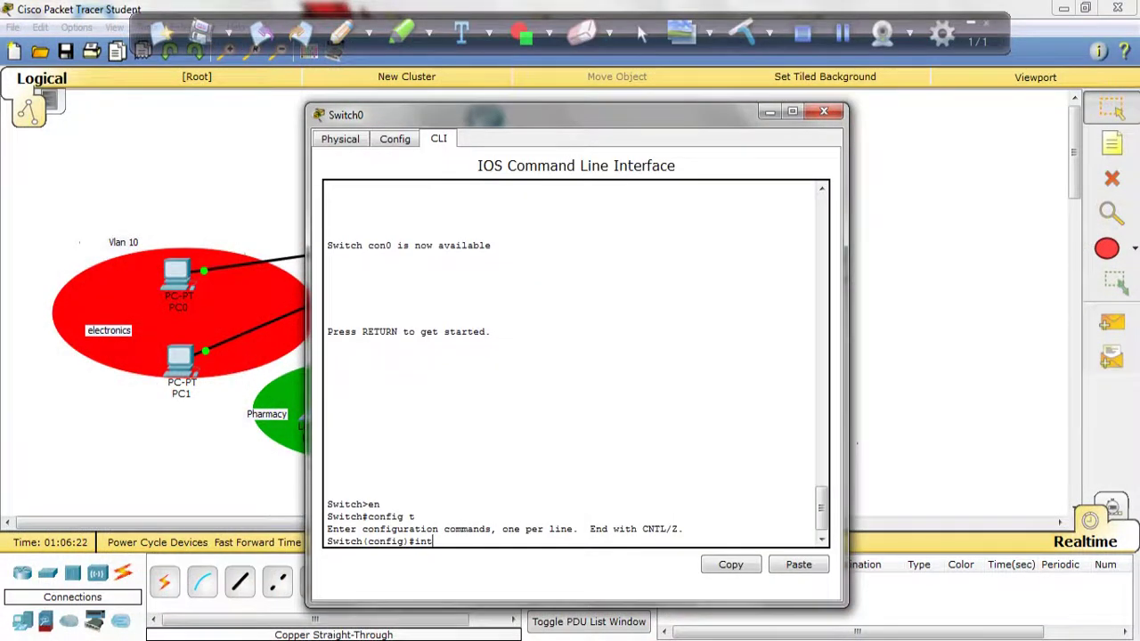
pyautogui.write('fa0/8')
pyautogui.press('Return')
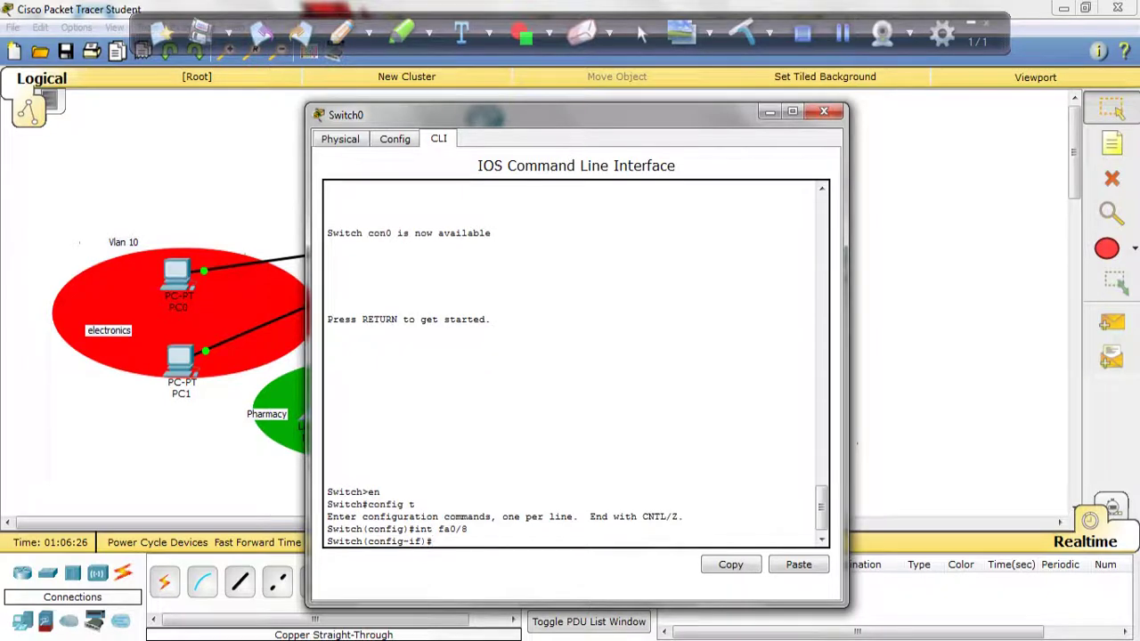
# Set port fa0/8 to access mode, assign it to VLAN 10, and exit the interface configuration
pyautogui.write('switchport mode access')
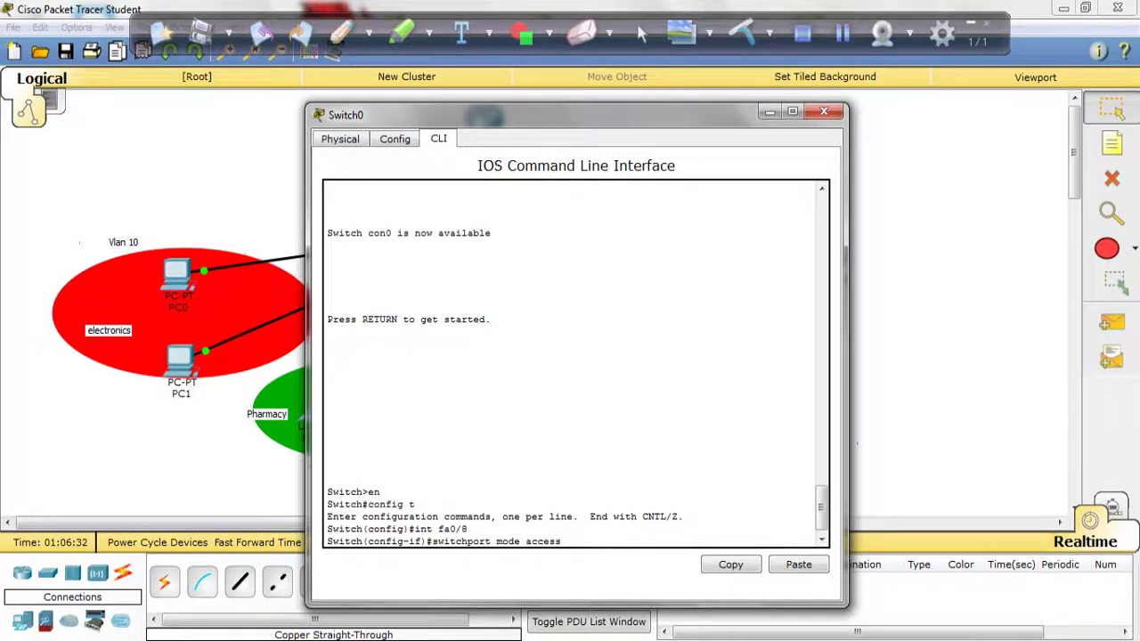
pyautogui.press('Return')
pyautogui.write('switc')
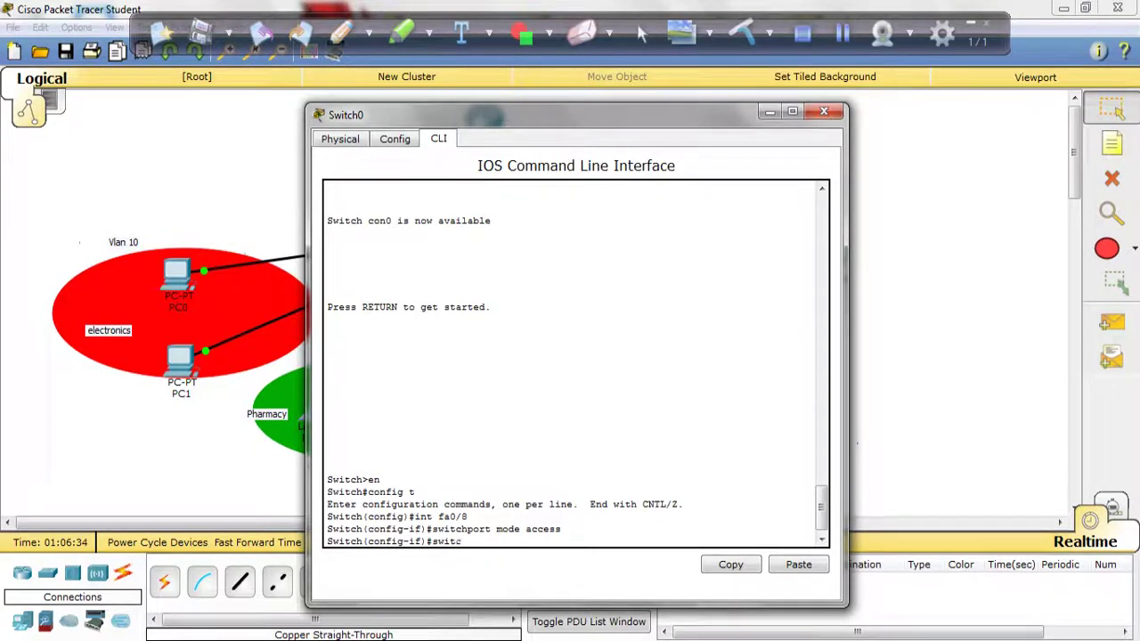
pyautogui.write('hport mode vl')
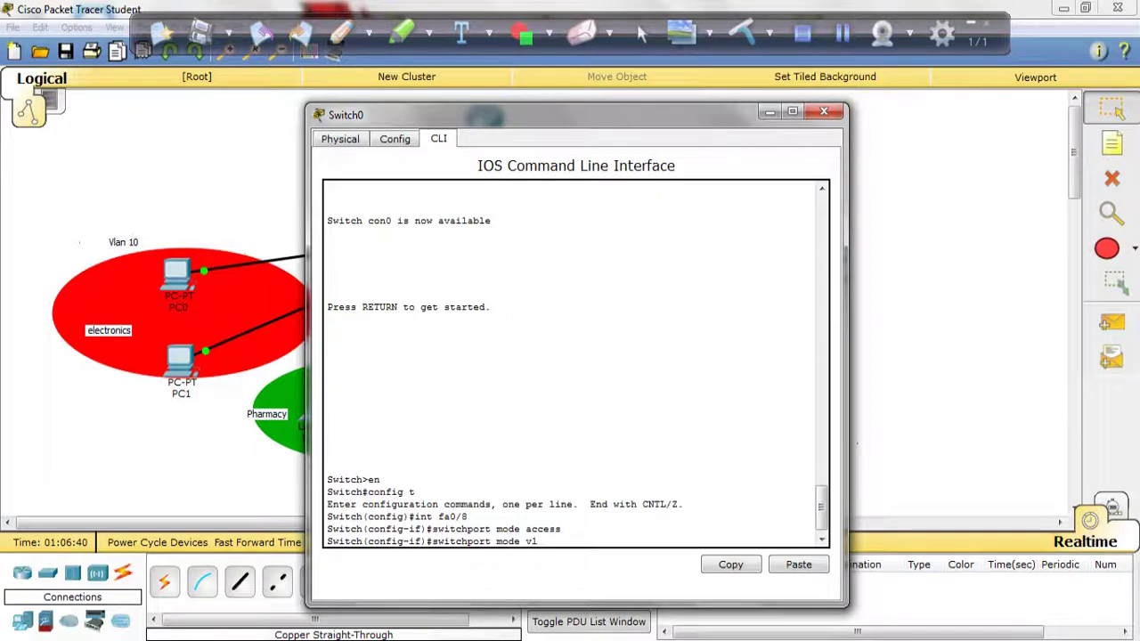
pyautogui.press('BackSpace')
pyautogui.press('BackSpace')
pyautogui.press('BackSpace')
pyautogui.press('BackSpace')
pyautogui.press('BackSpace')
pyautogui.write('access vlan 10')
pyautogui.press('Return')
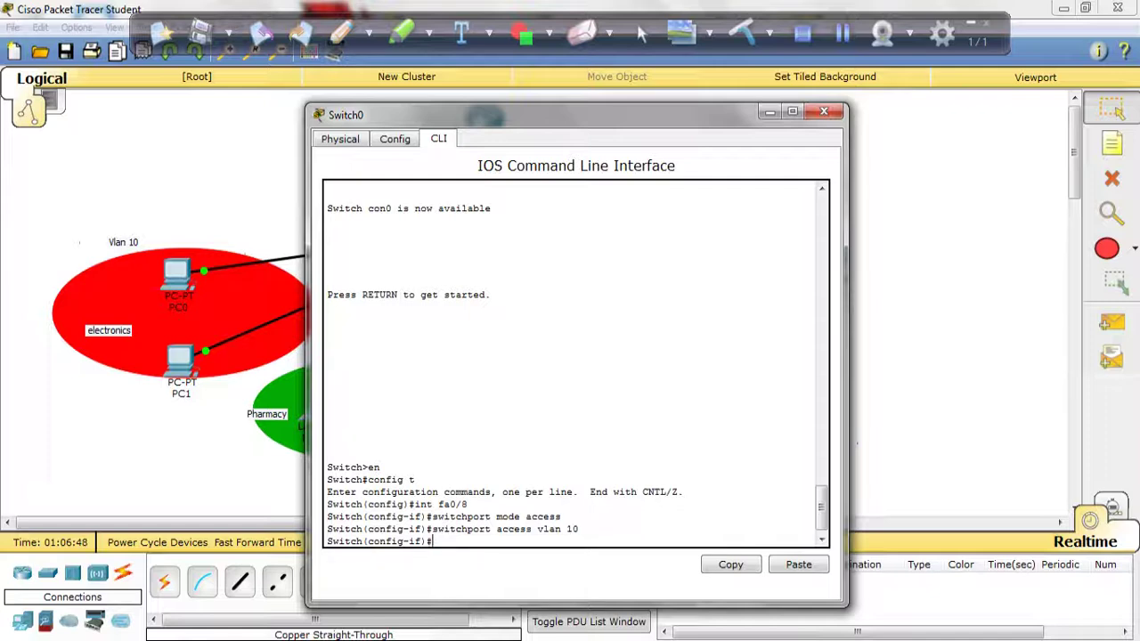
pyautogui.write('exit')
pyautogui.press('Return')
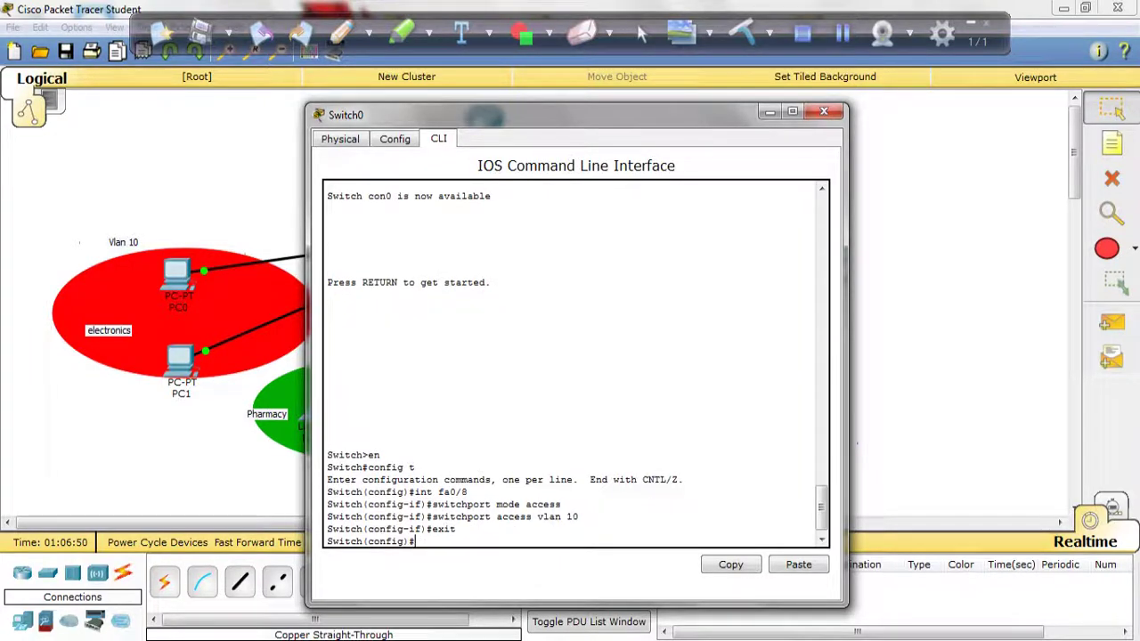
# Look up the switch port that connects Laptop3 in the topology, and enter interface configuration for fa0/7
pyautogui.write('int')
pyautogui.hotkey('alt', 'Tab')
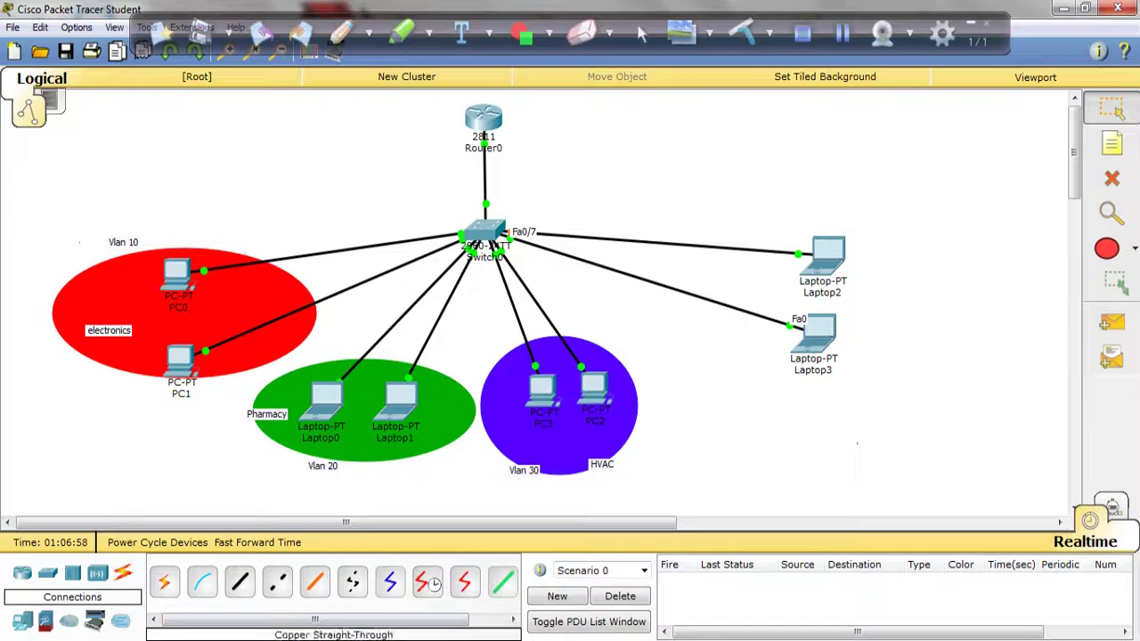
pyautogui.hotkey('alt', 'Tab')
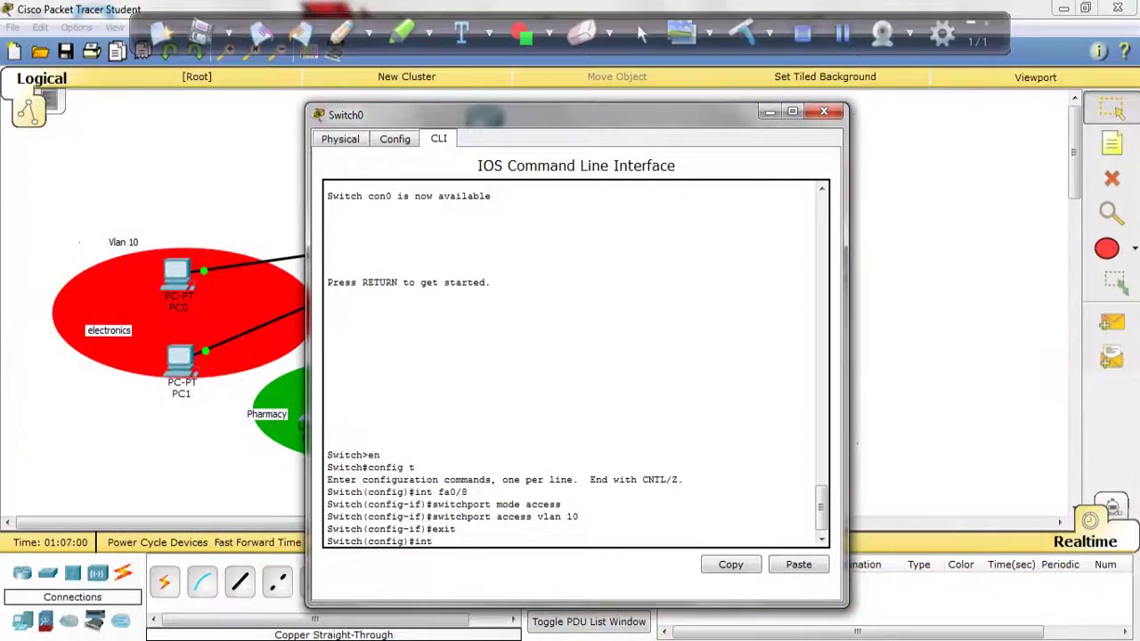
pyautogui.write('fa0/7')
pyautogui.press('Return')
# Set port fa0/7 to access mode, assign it to VLAN 20, and end the configuration session
pyautogui.write('swit')
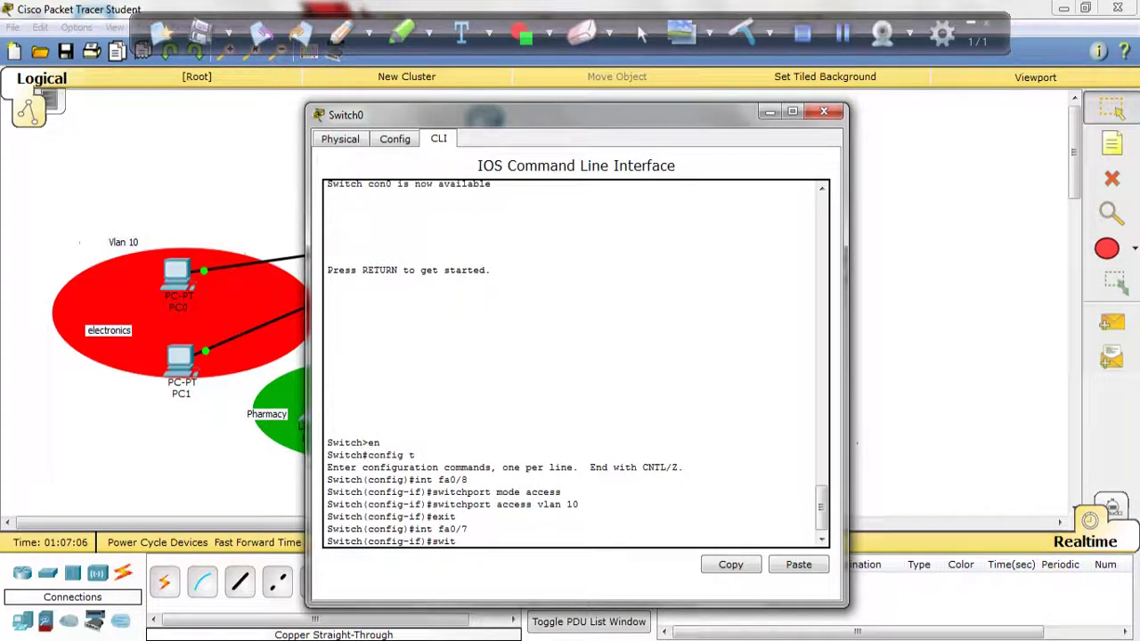
pyautogui.write('chport mode access')
pyautogui.press('Return')
pyautogui.write('switchport ')
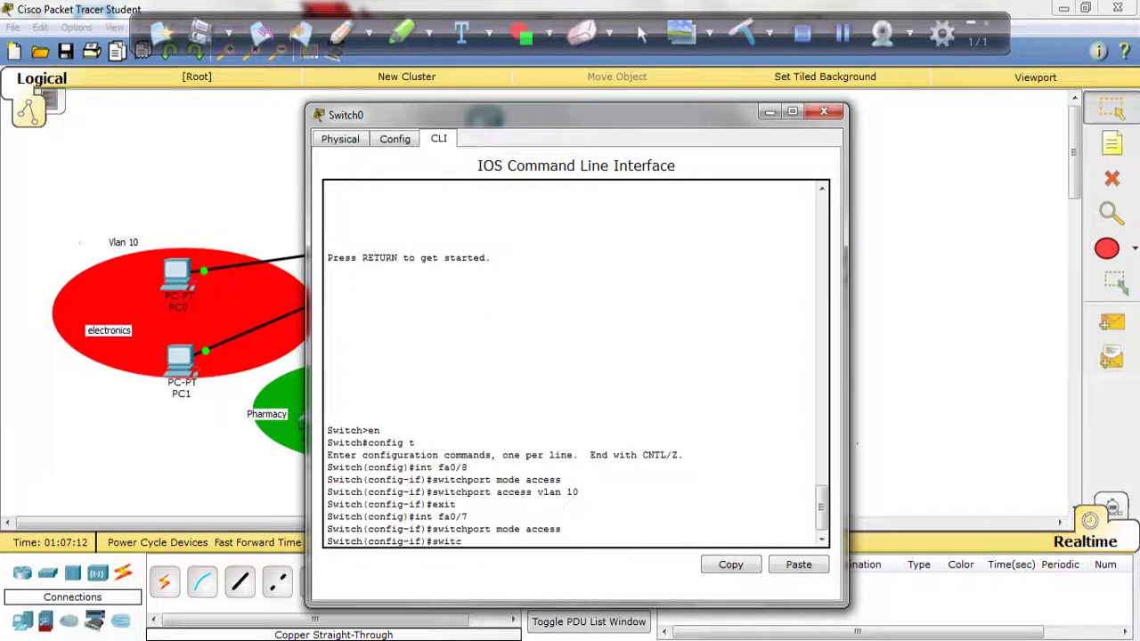
pyautogui.write('access vlan 7')
pyautogui.press('BackSpace')
pyautogui.write('20')
pyautogui.press('Return')
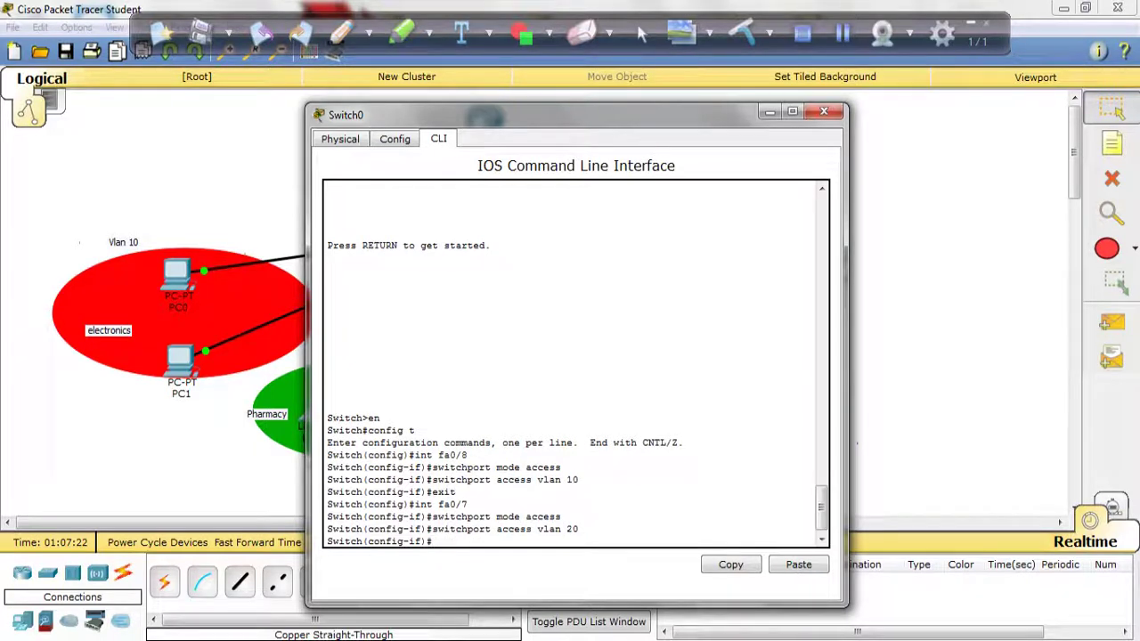
pyautogui.write('end')
pyautogui.press('Return')
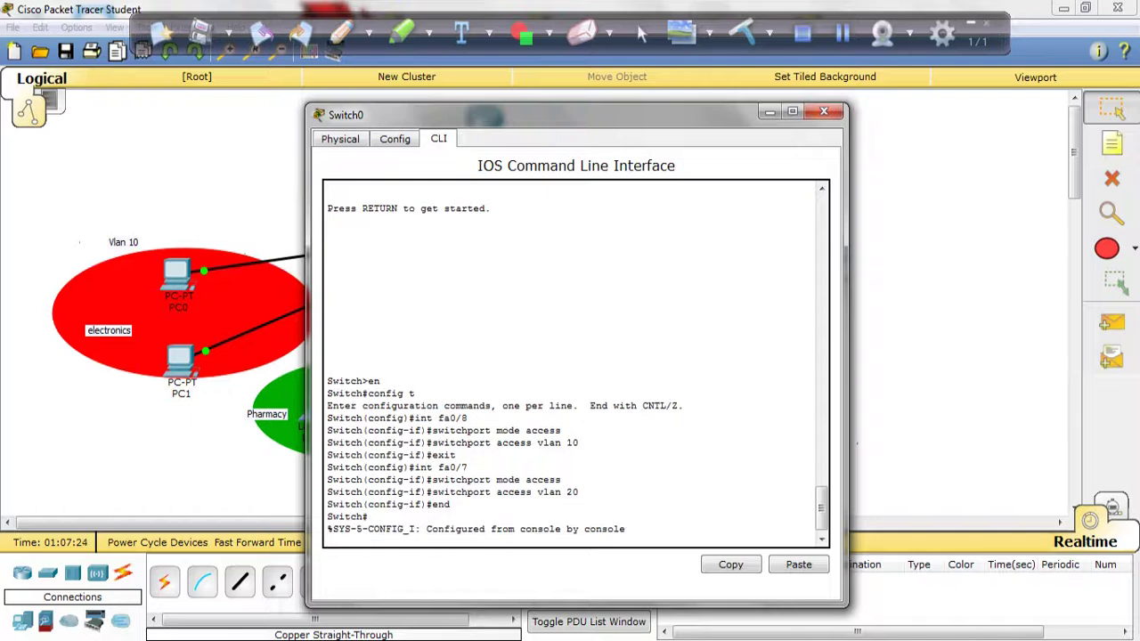
pyautogui.press('Return')
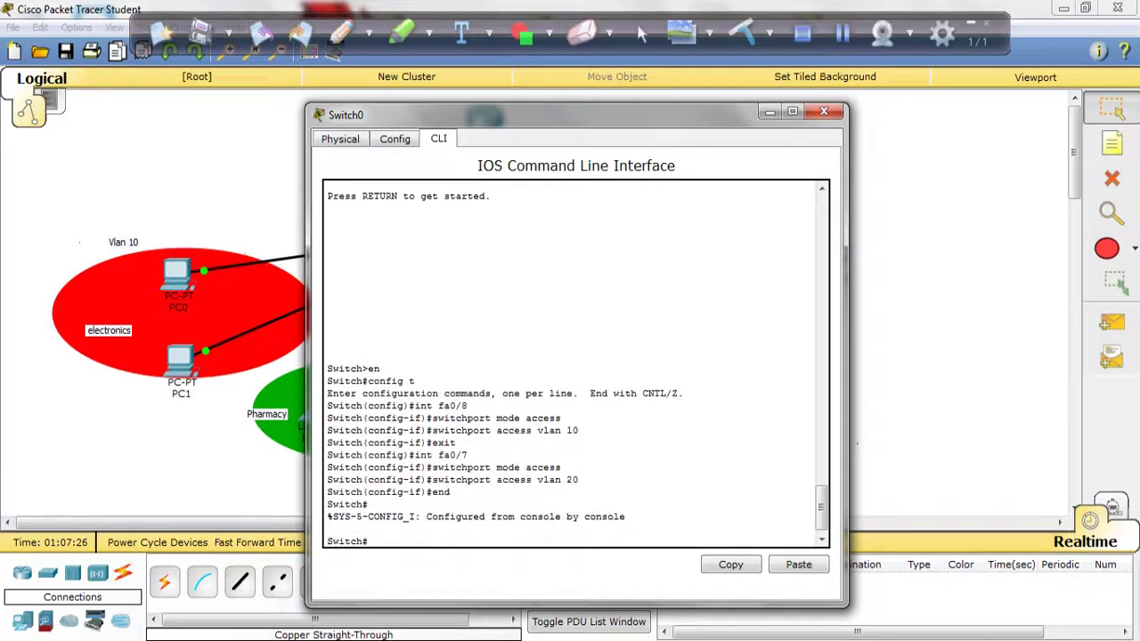
# List Switch0's VLANs with show vlan, compare the port assignments with the earlier listing, and close the switch's window
pyautogui.write('show')
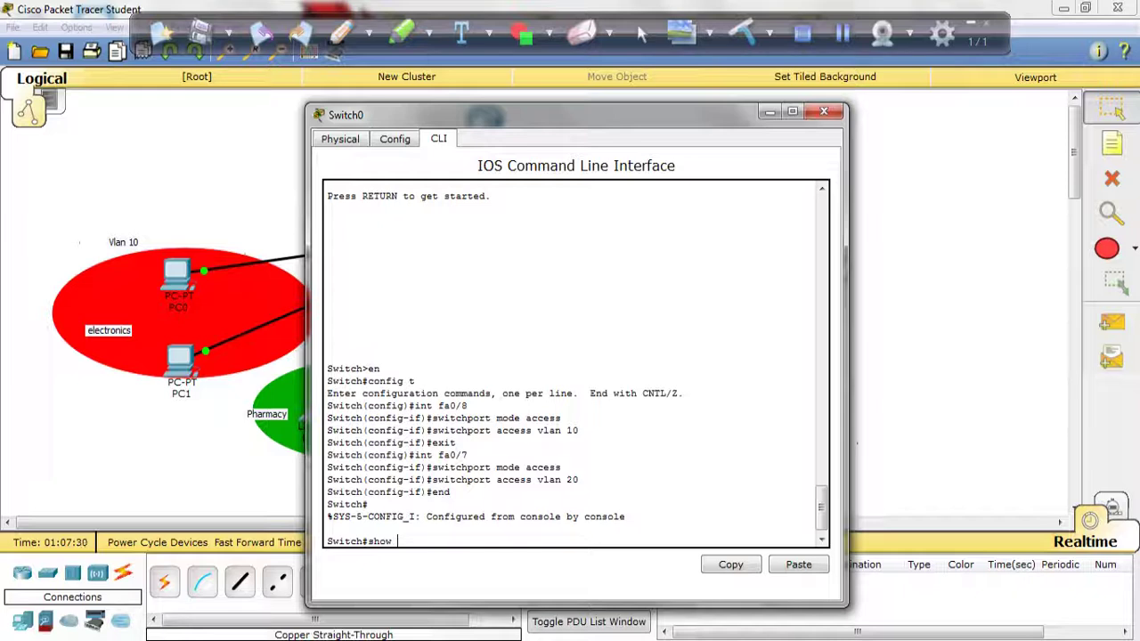
pyautogui.write(' vlan')
pyautogui.press('Return')
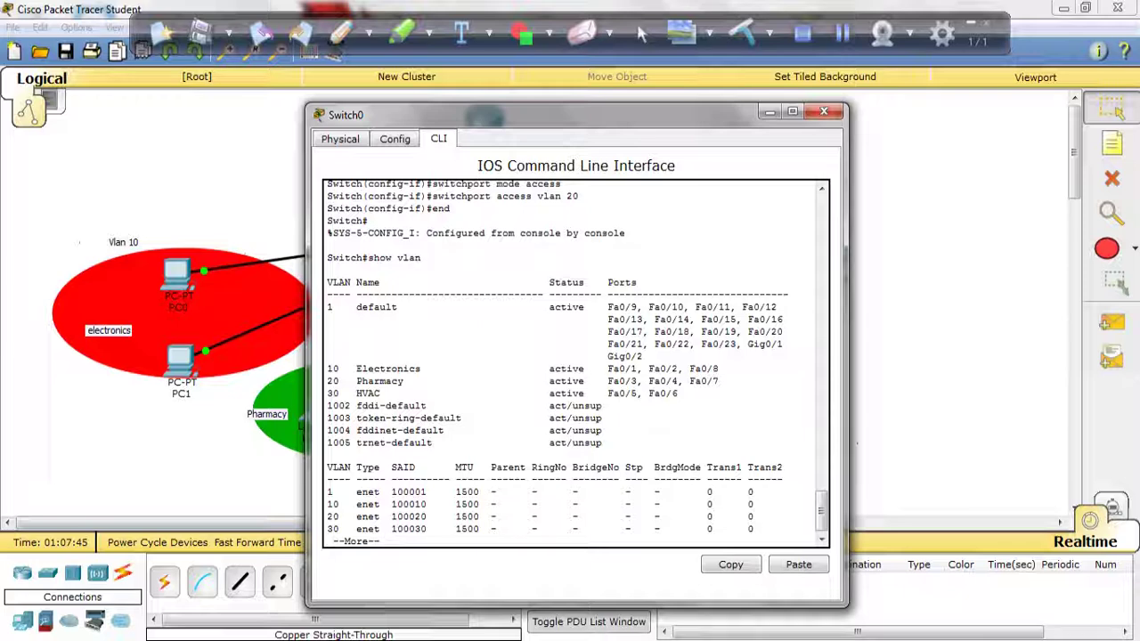
pyautogui.moveTo(613, 393); pyautogui.dragTo(675, 393)
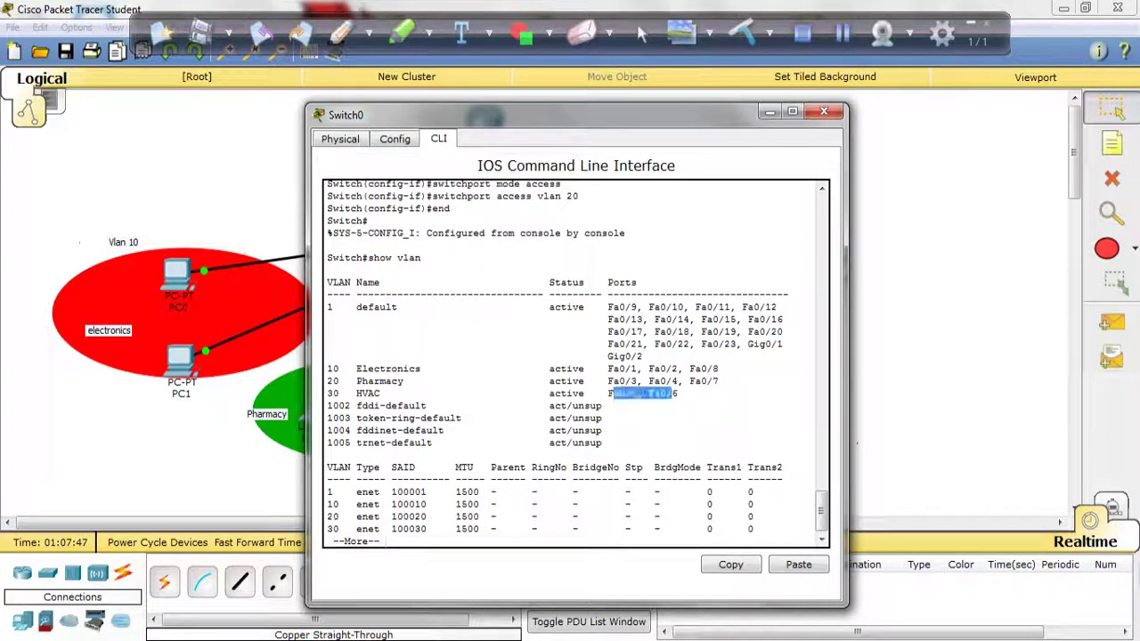
pyautogui.click(680, 393)
pyautogui.scroll(14, 680, 393)
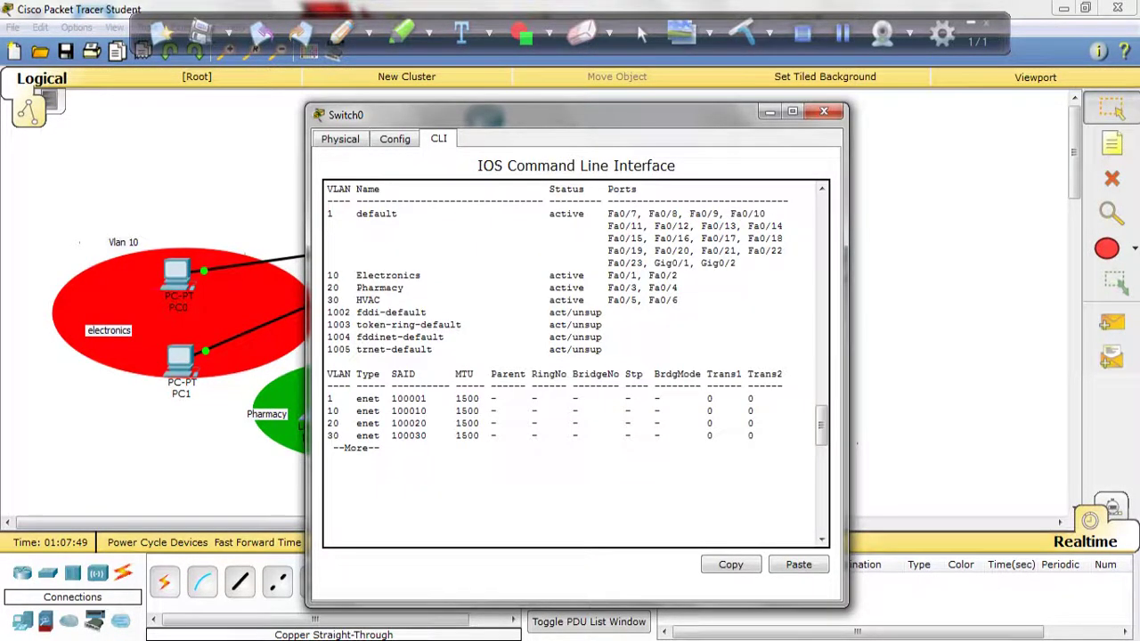
pyautogui.click(823, 112)
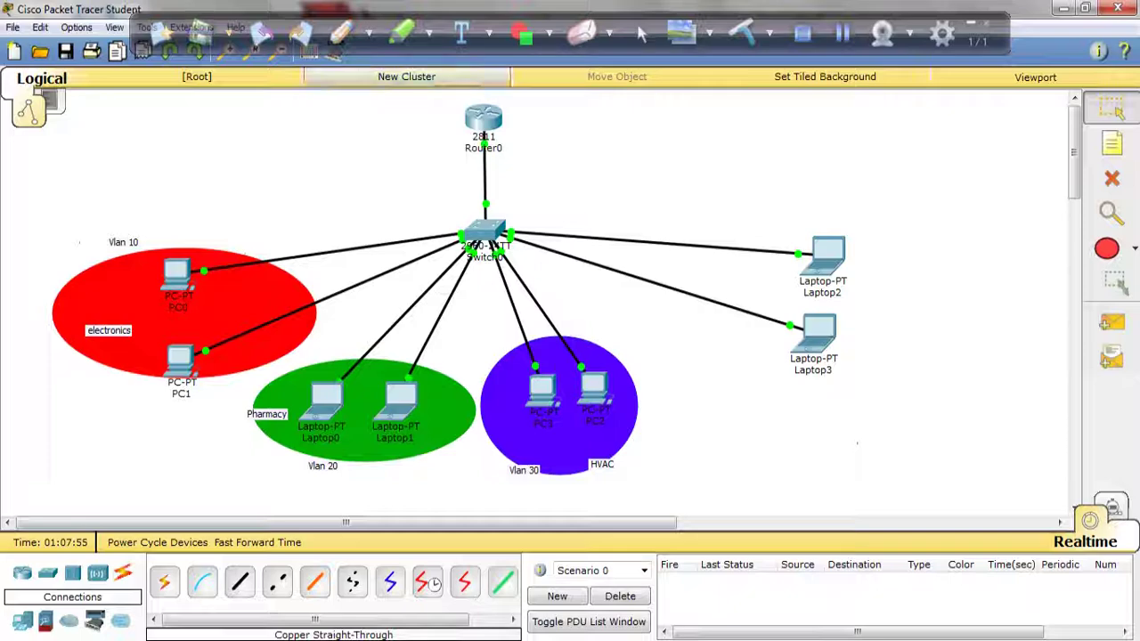
# Check Laptop2's address in the topology, ping 192.168.10.30 from PC0's command prompt, and close the PC's window
pyautogui.click(176, 275)
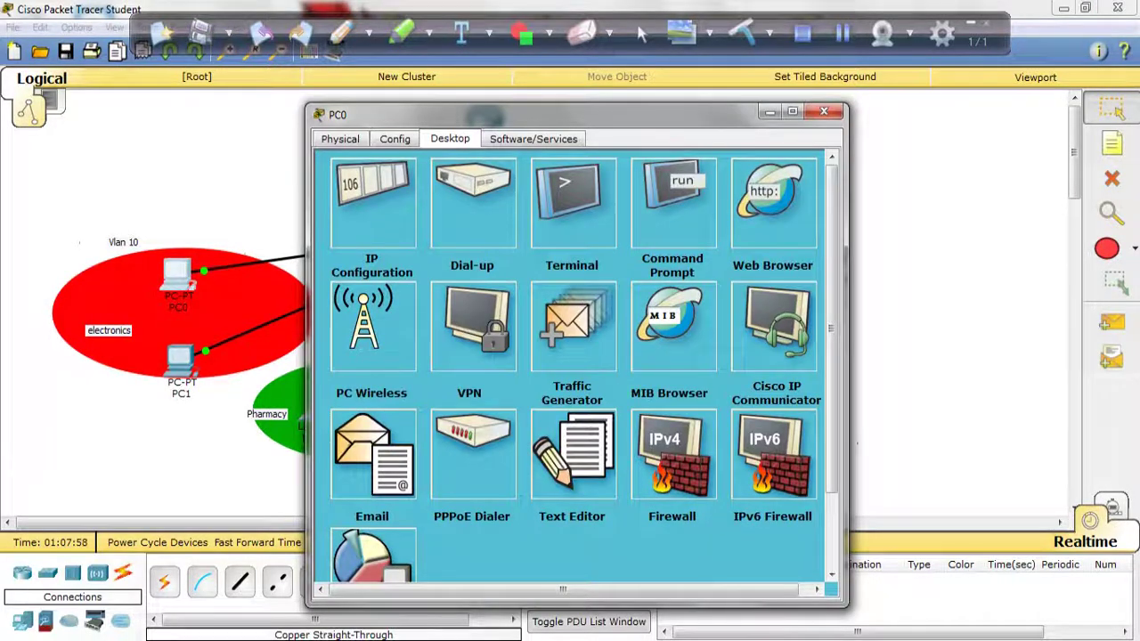
pyautogui.click(824, 111)
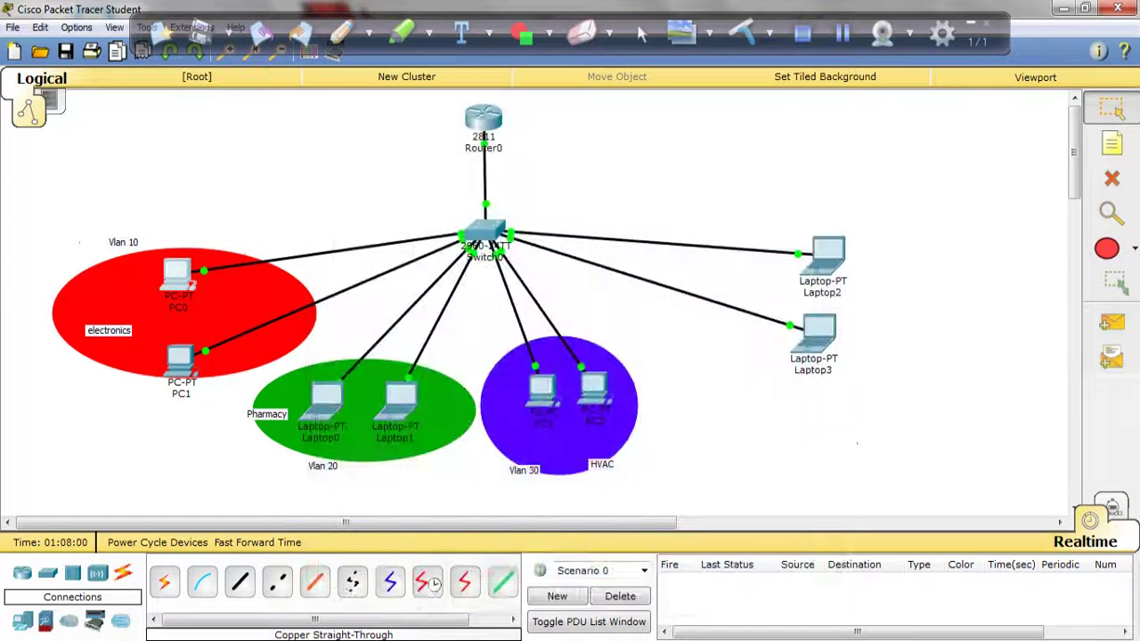
pyautogui.moveTo(829, 251)
pyautogui.click(178, 275)
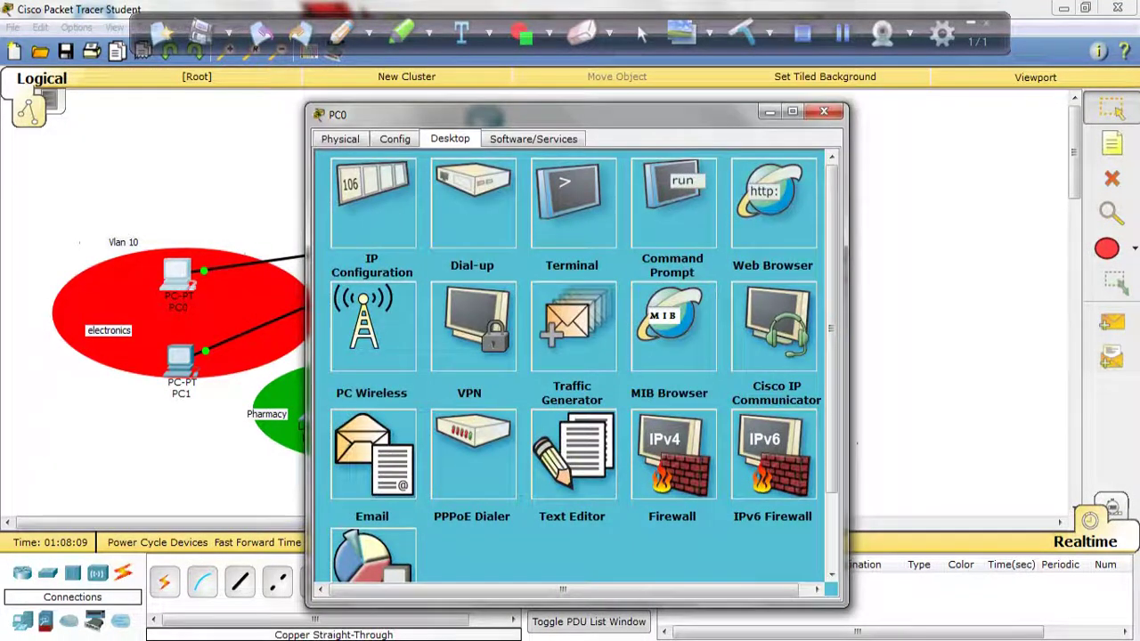
pyautogui.click(673, 203)
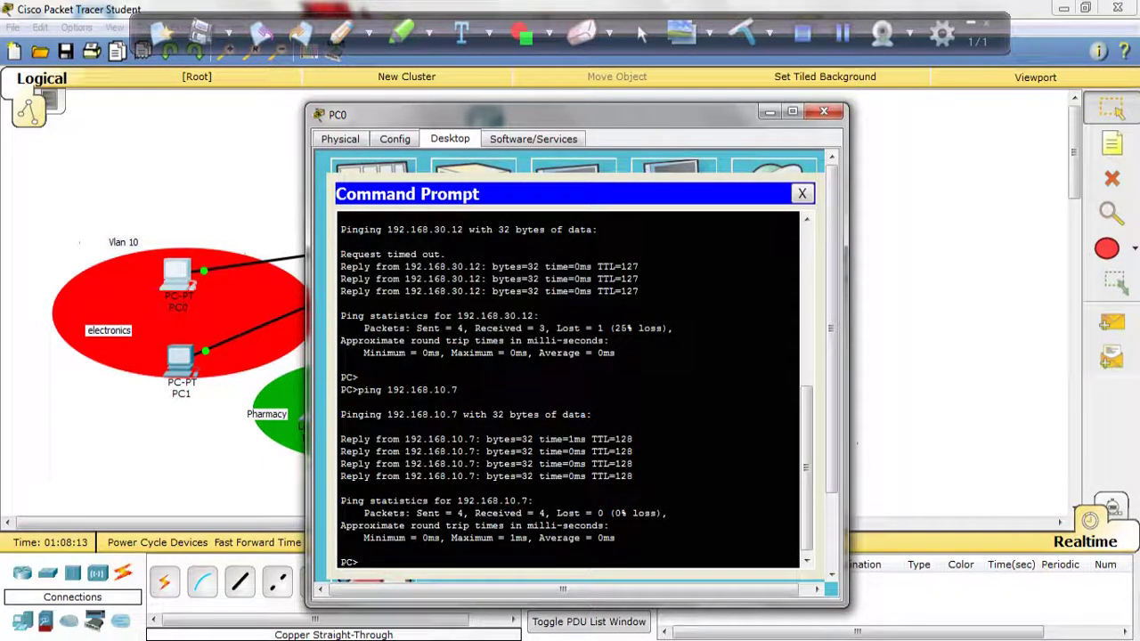
pyautogui.write('ping')
pyautogui.scroll(1, 570, 392)
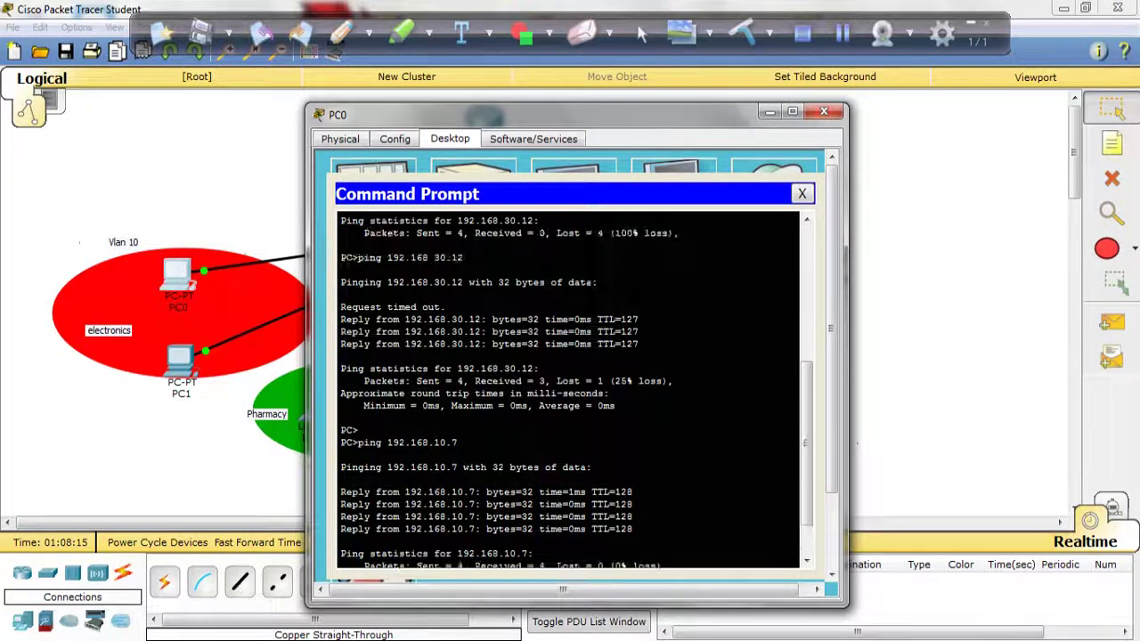
pyautogui.scroll(-1, 571, 392)
pyautogui.write('192')
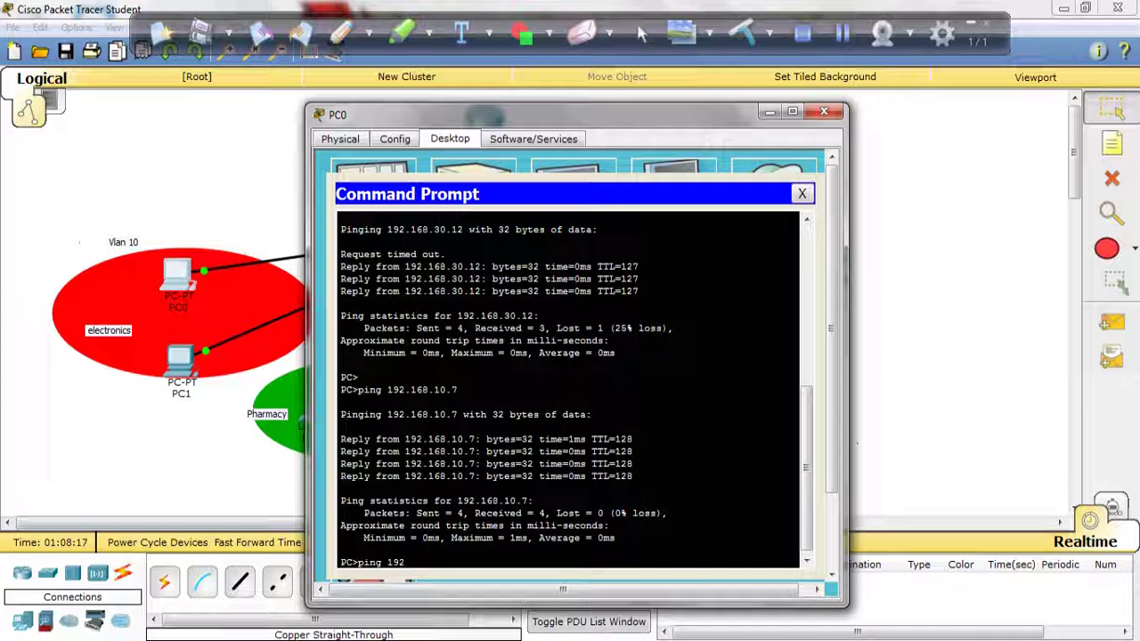
pyautogui.write('.1')
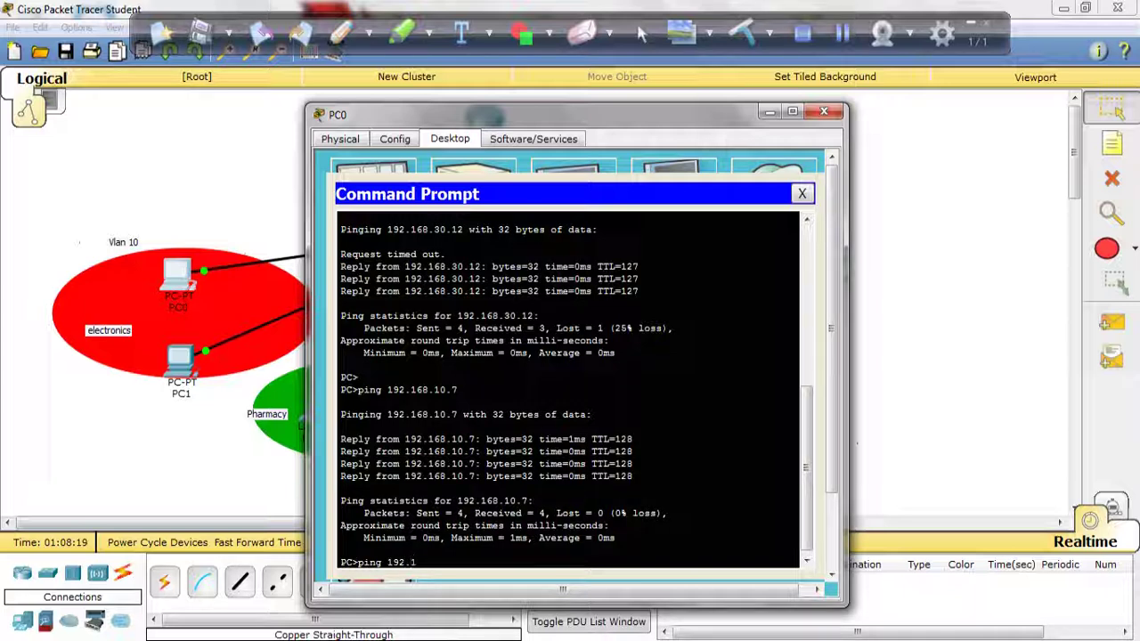
pyautogui.write('68.10.30')
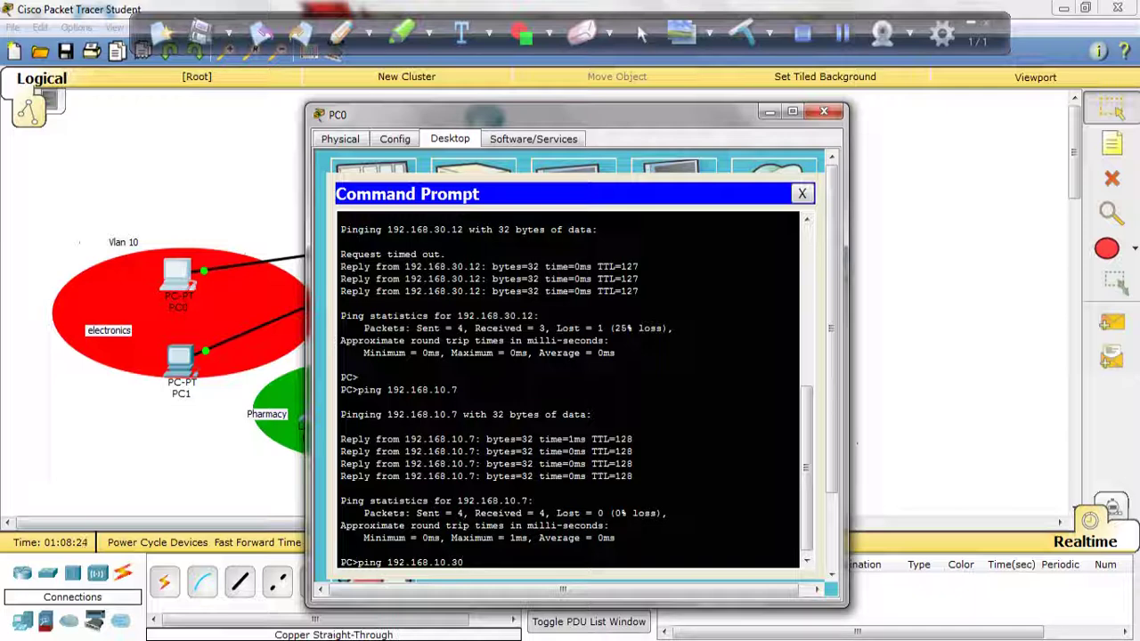
pyautogui.press('Return')
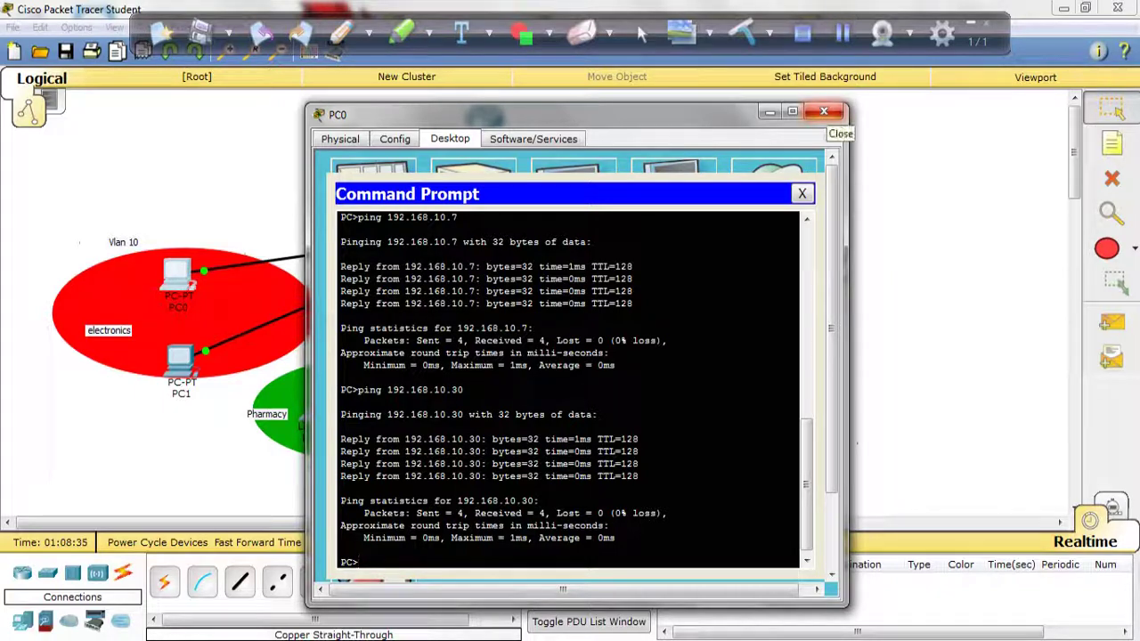
pyautogui.click(824, 111)
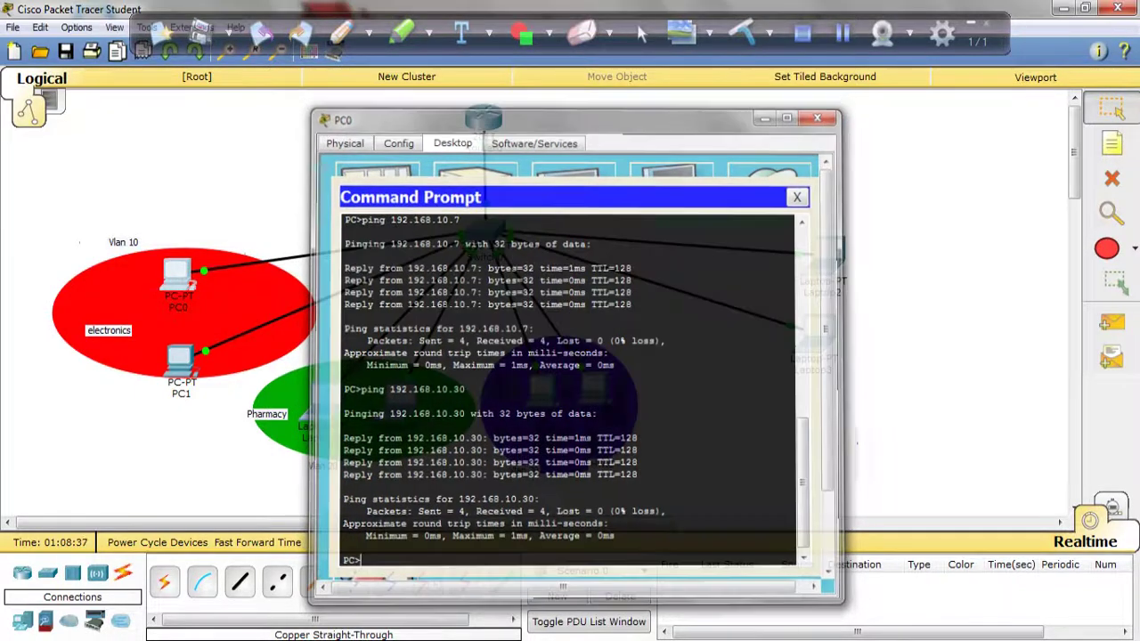
# Check PC2's address in the topology, ping 192.168.30.12 in VLAN 30 from PC0's command prompt, and close the PC's window
pyautogui.moveTo(483, 129)
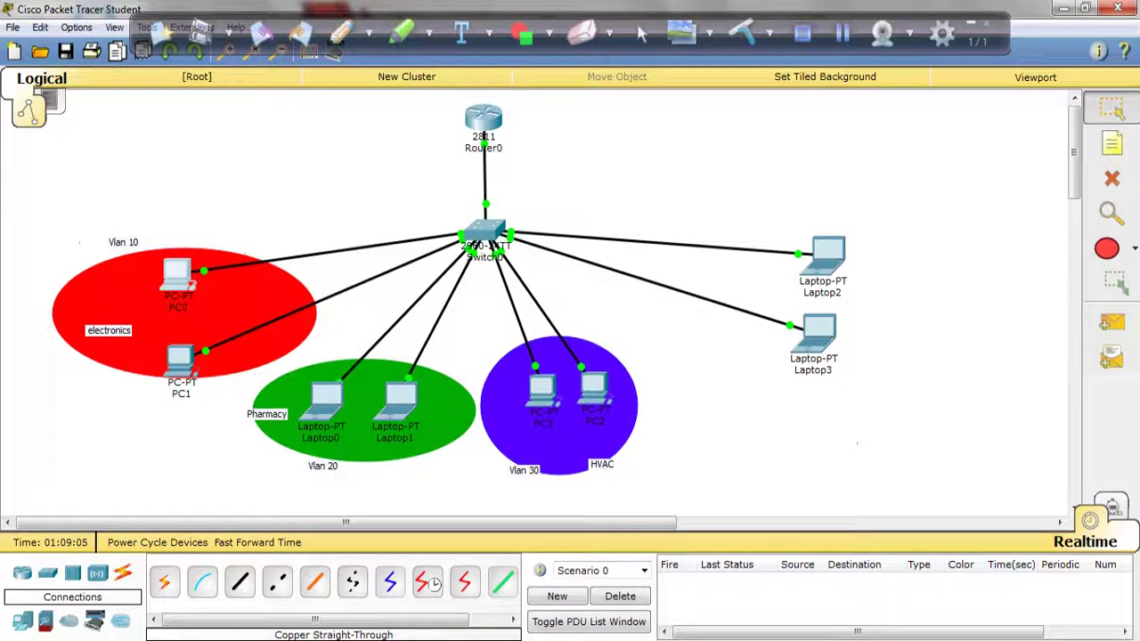
pyautogui.moveTo(597, 393)
pyautogui.click(180, 276)
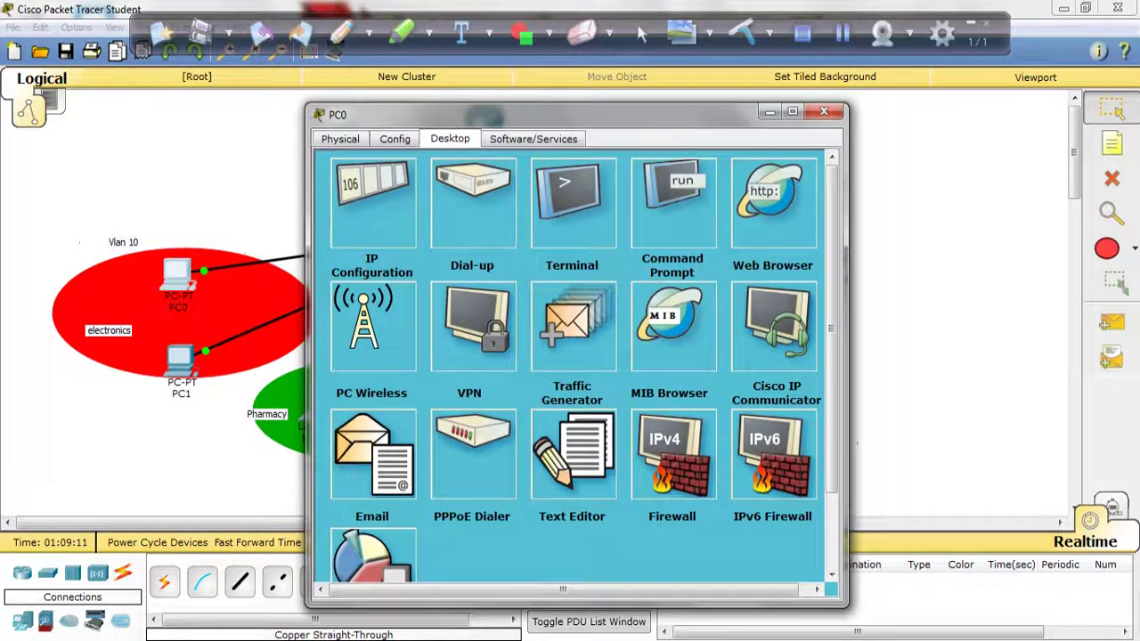
pyautogui.click(673, 191)
pyautogui.write('pin')
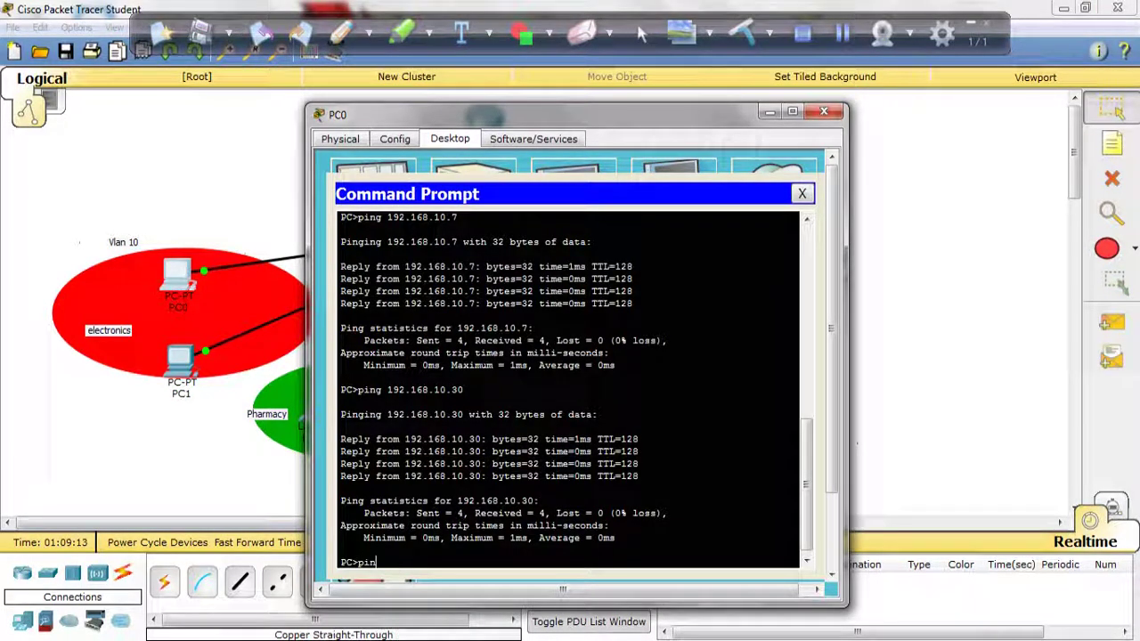
pyautogui.write('g 192.168')
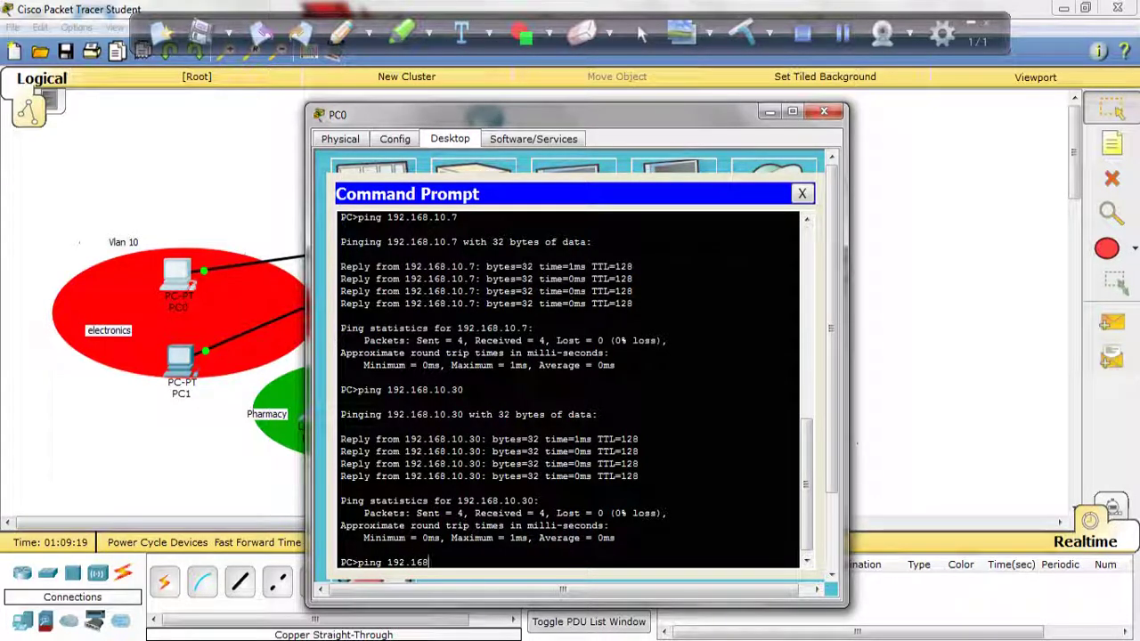
pyautogui.write('.0')
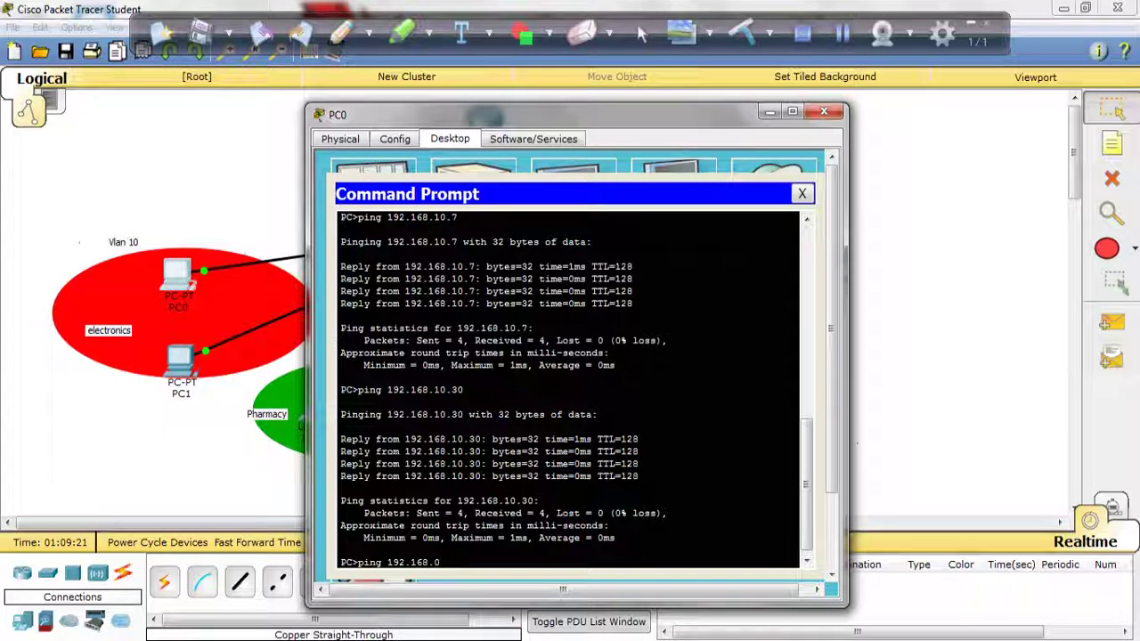
pyautogui.press('BackSpace')
pyautogui.write('30.12')
pyautogui.press('Return')
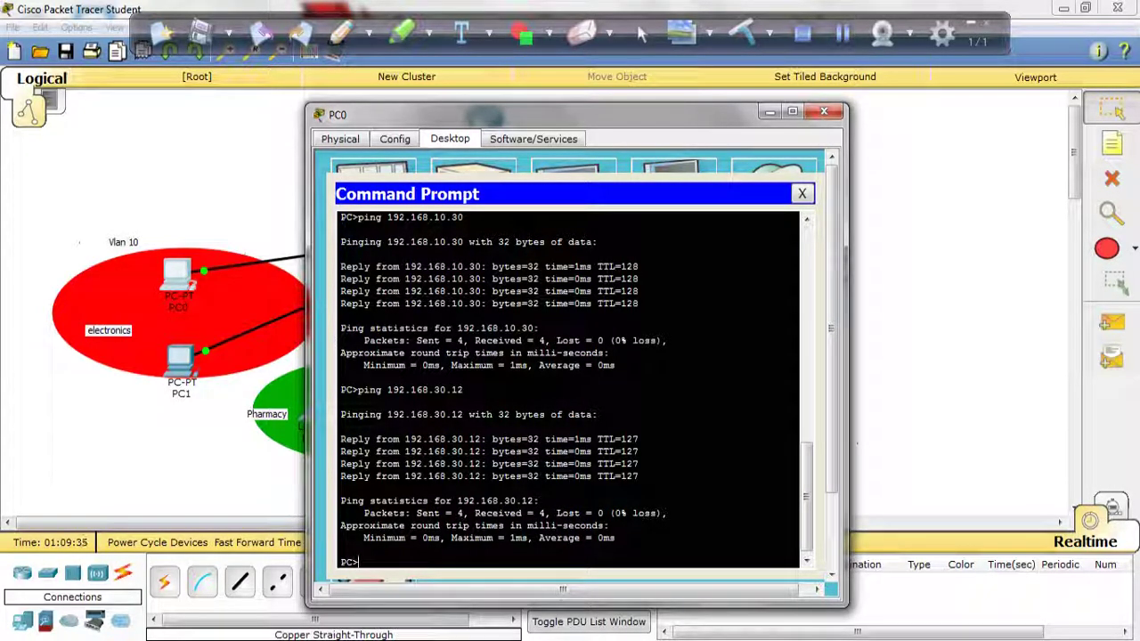
pyautogui.click(824, 112)
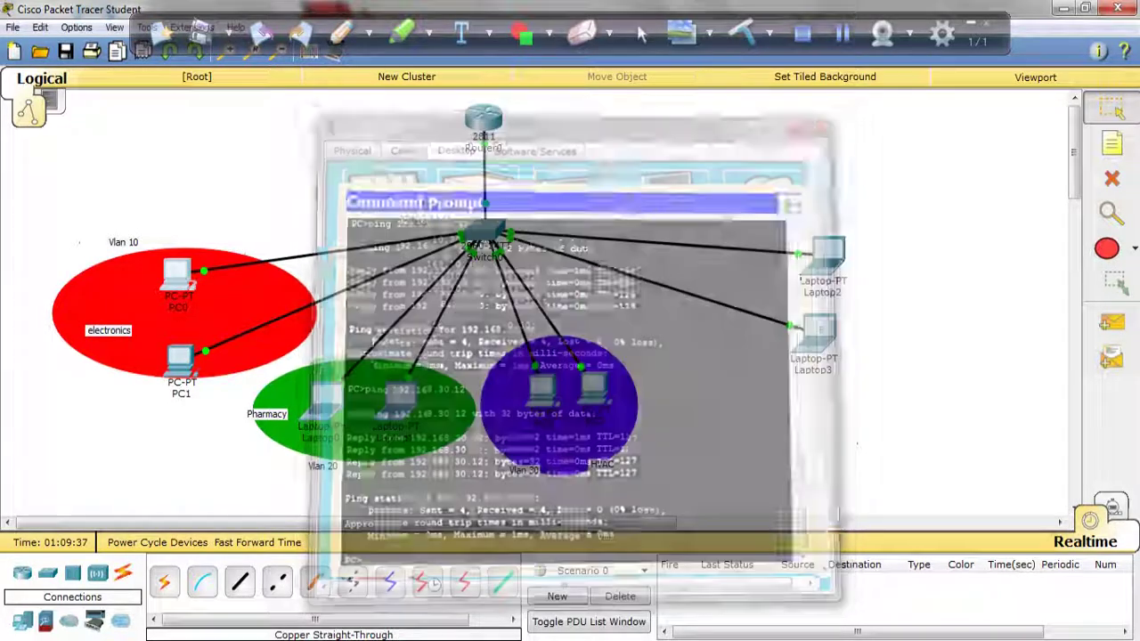
# Look up PC0's address in the topology, ping 192.168.10.6 from Laptop0's command prompt, and close the laptop's window
pyautogui.click(321, 403)
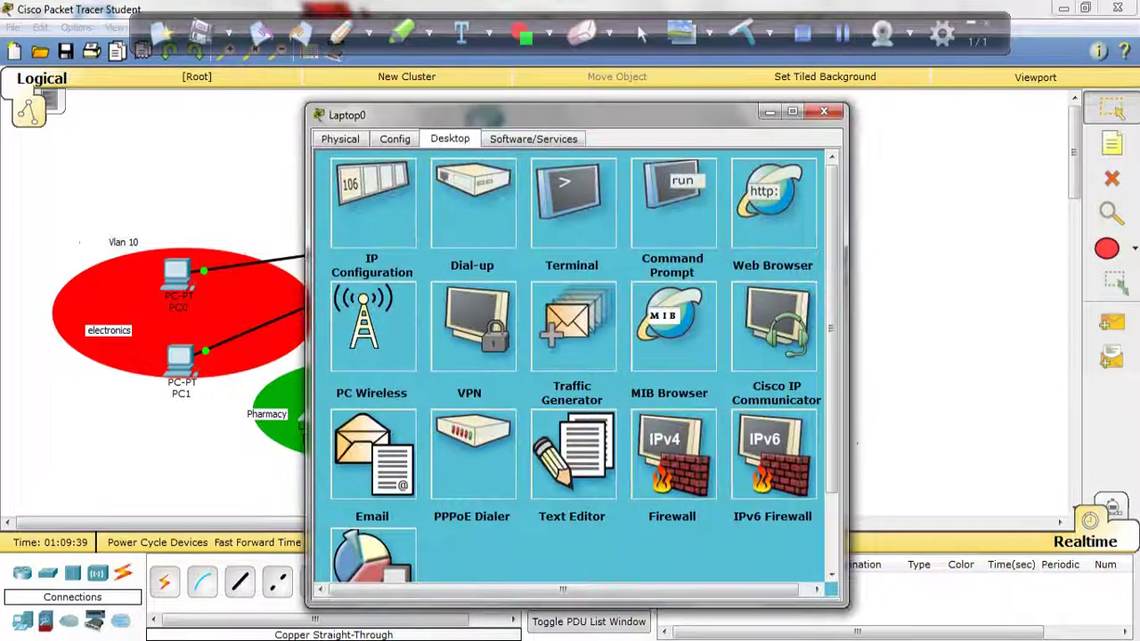
pyautogui.click(670, 191)
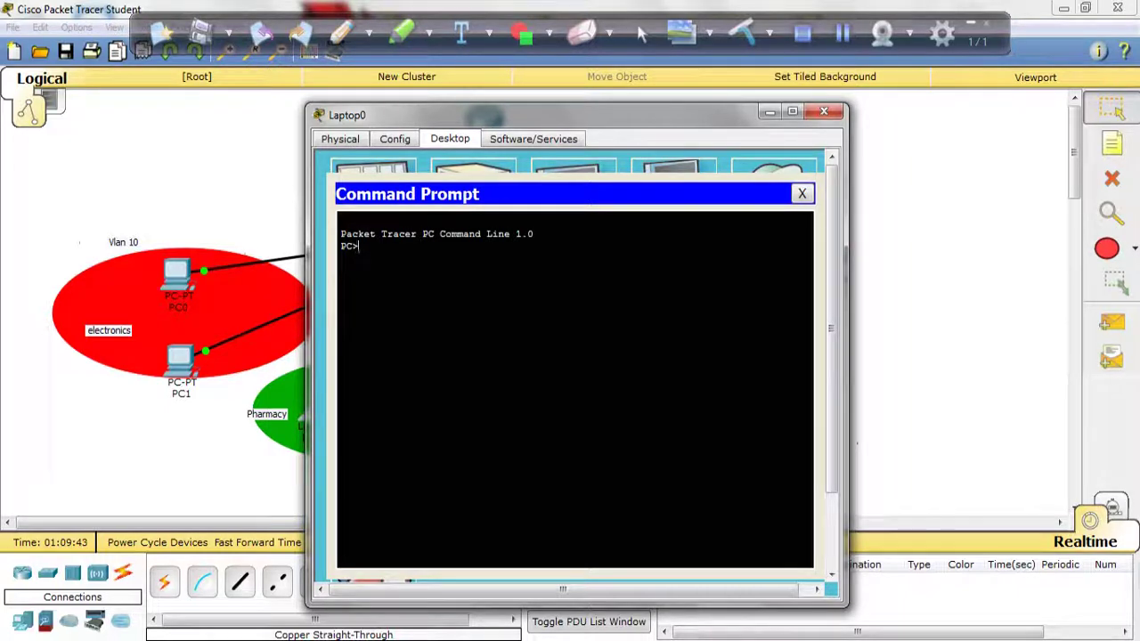
pyautogui.click(824, 112)
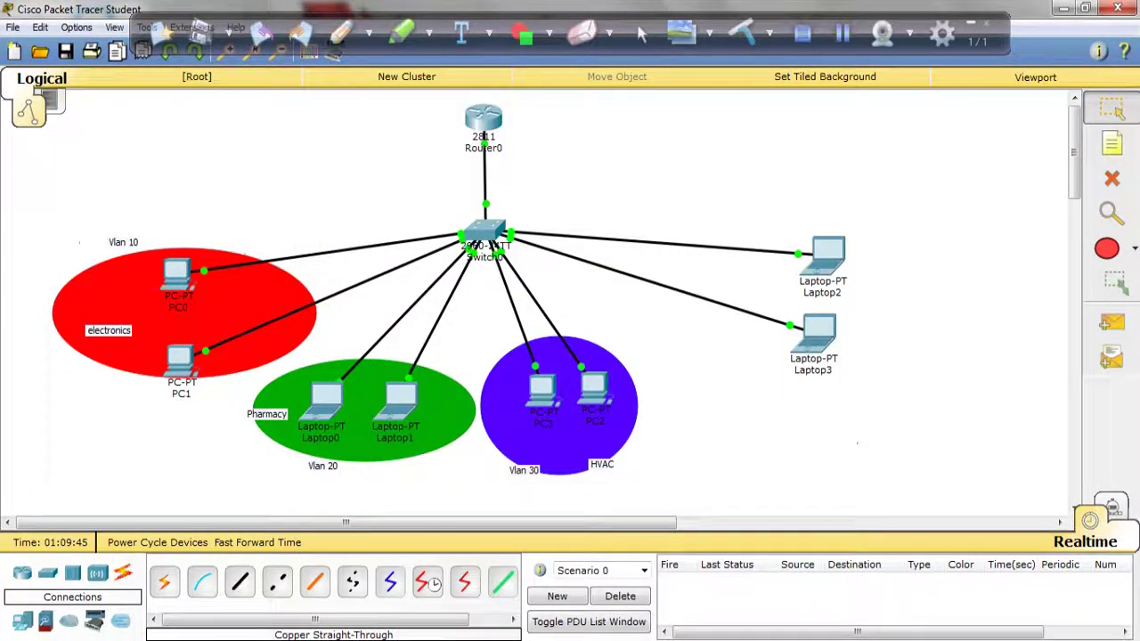
pyautogui.moveTo(179, 275)
pyautogui.click(322, 403)
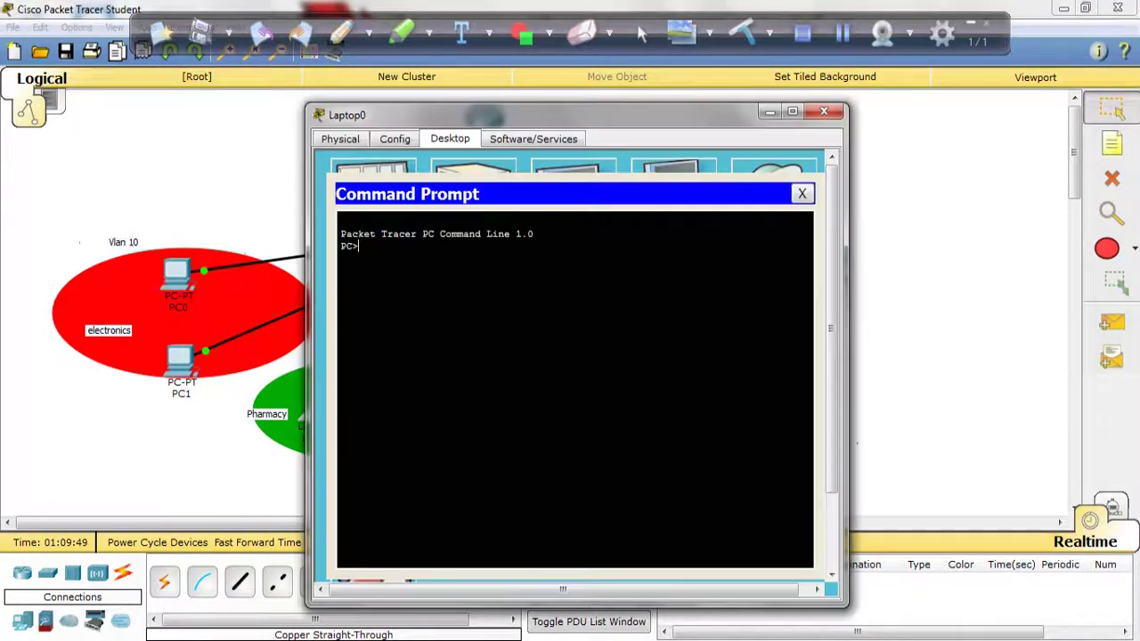
pyautogui.write('ping 192.168.')
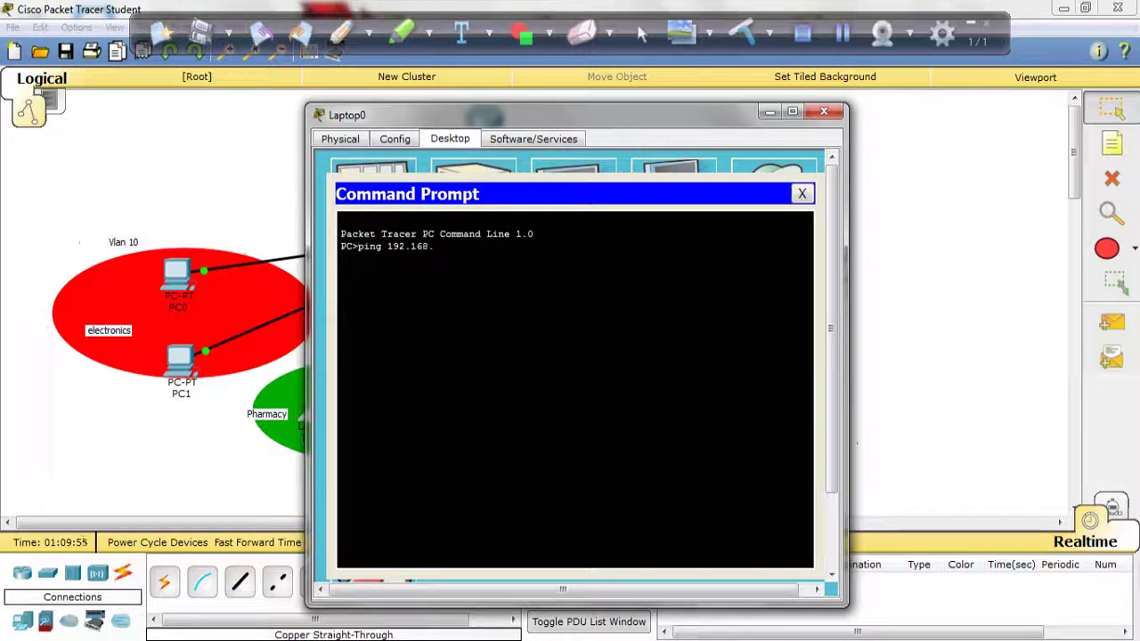
pyautogui.write('10.6')
pyautogui.press('Return')
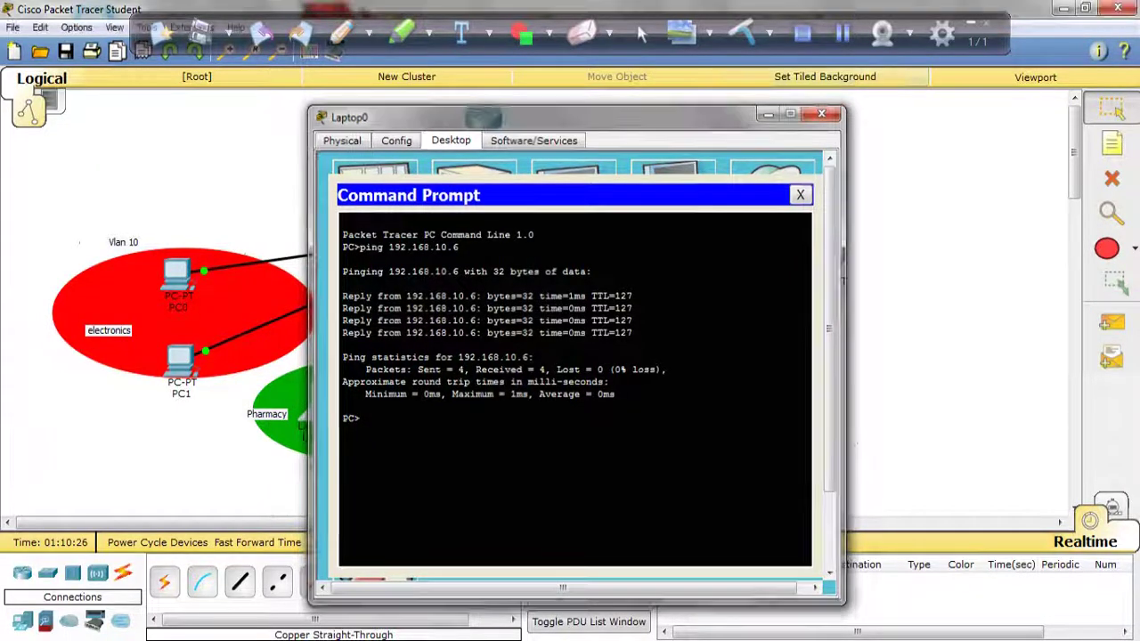
pyautogui.click(824, 111)
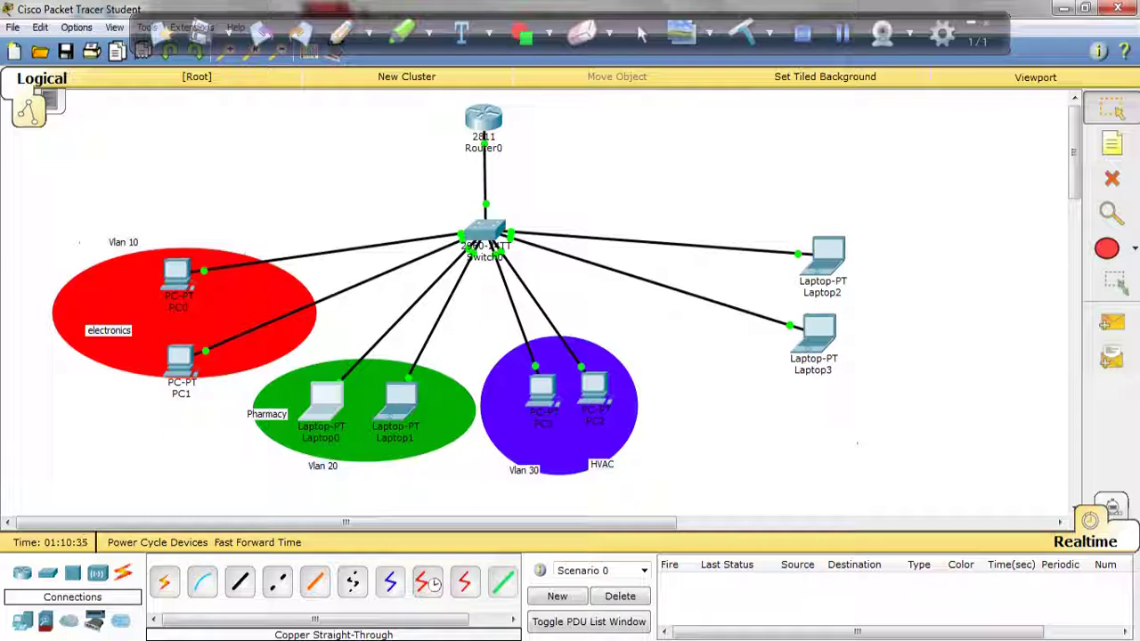
pyautogui.moveTo(484, 135)
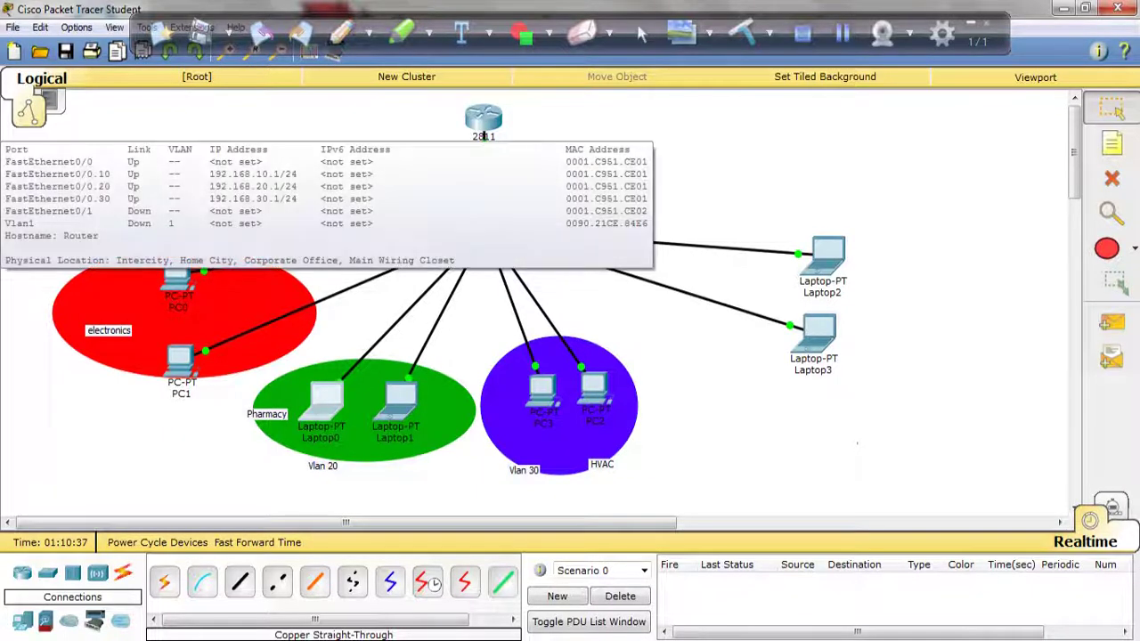